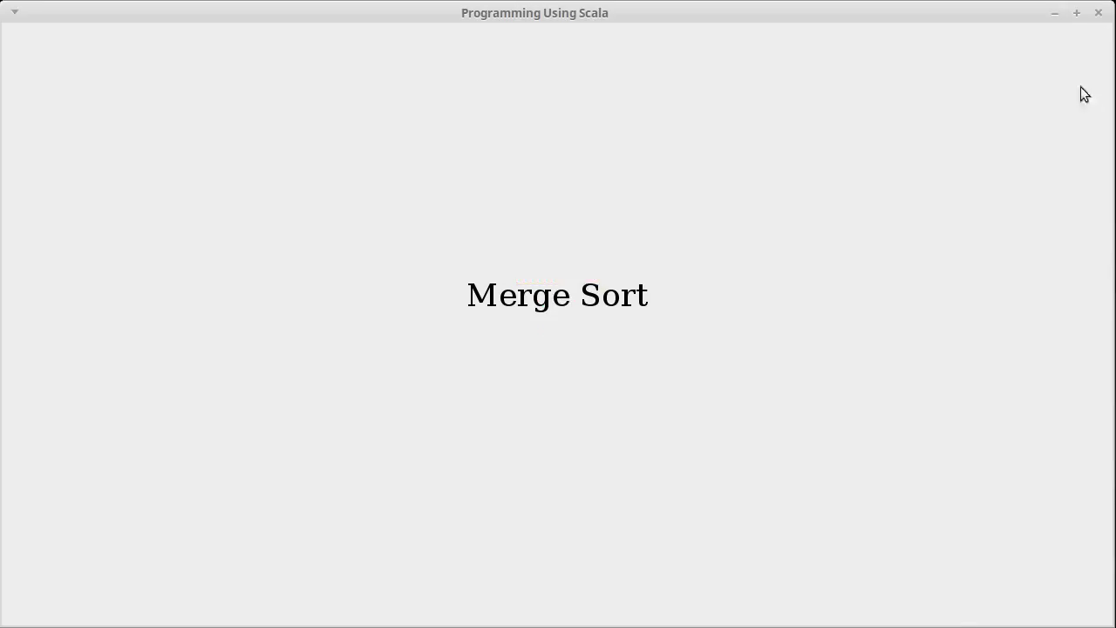
Rerun mergesort on List.fill(10000)(math.random), which overflows the stack in merge, and review the trace.
click(1099, 12)
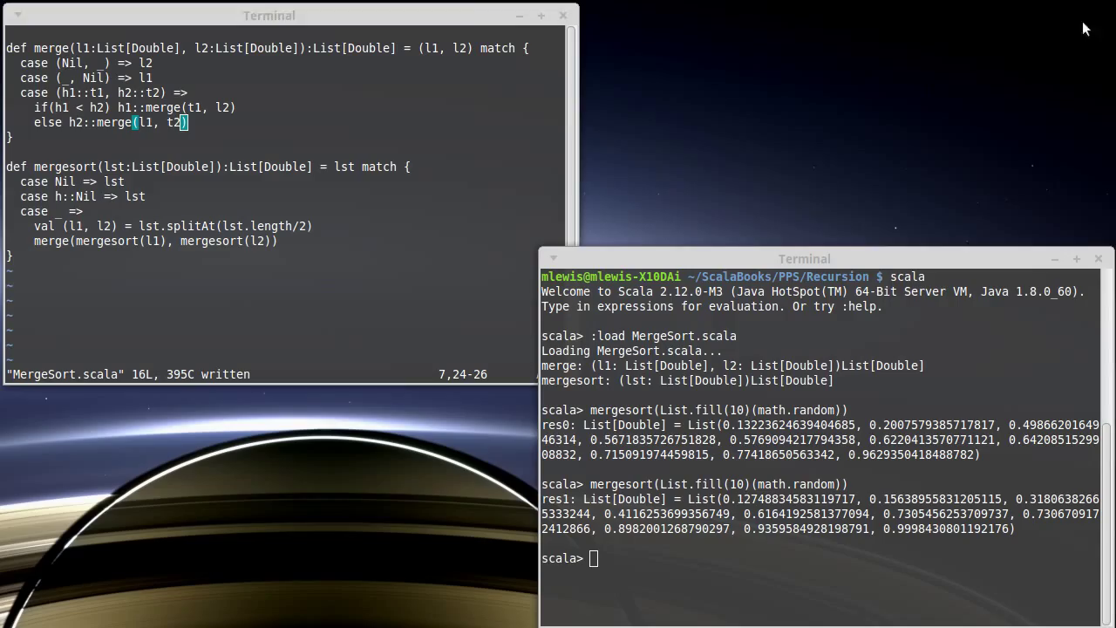
click(785, 436)
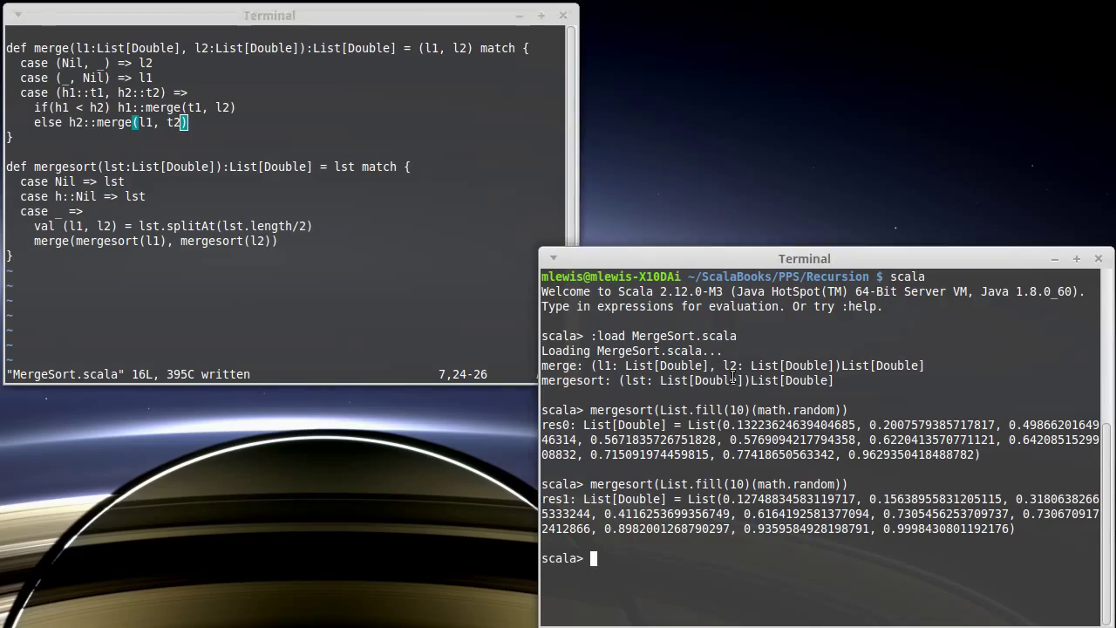
key(Up)
key(Left)
key(Left)
key(Left)
key(Left)
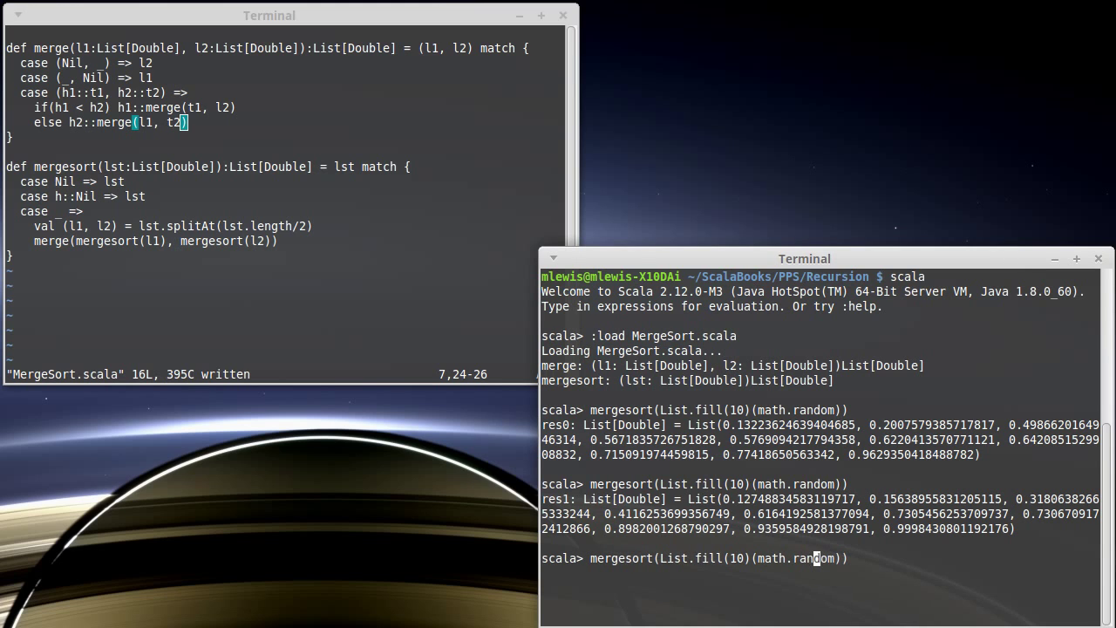
key(Delete)
key(Delete)
key(Delete)
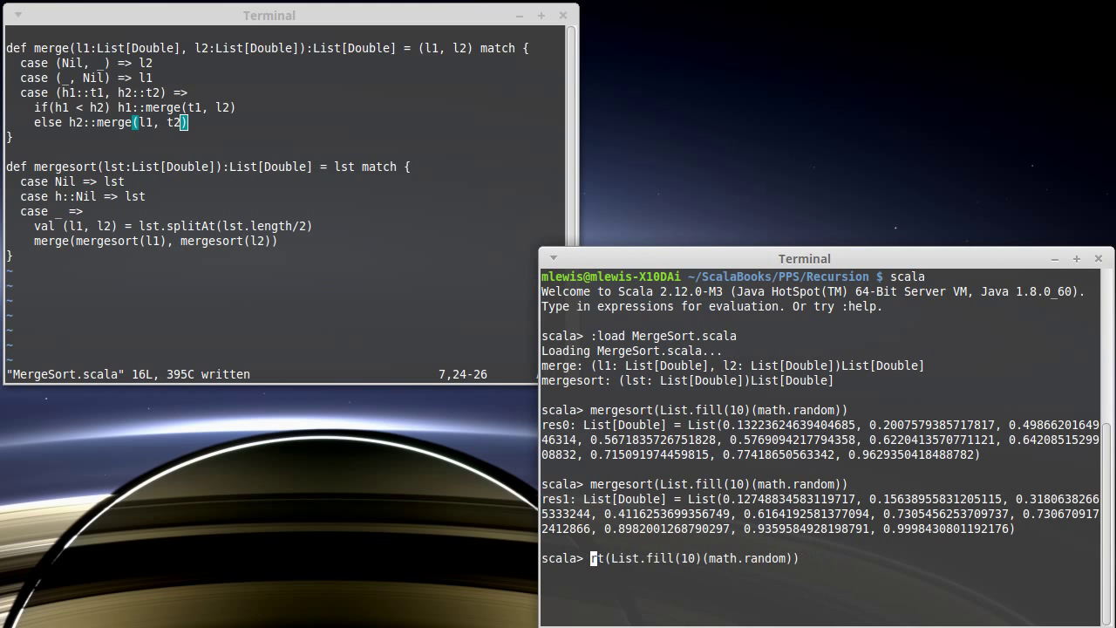
text(t)
text(merge)
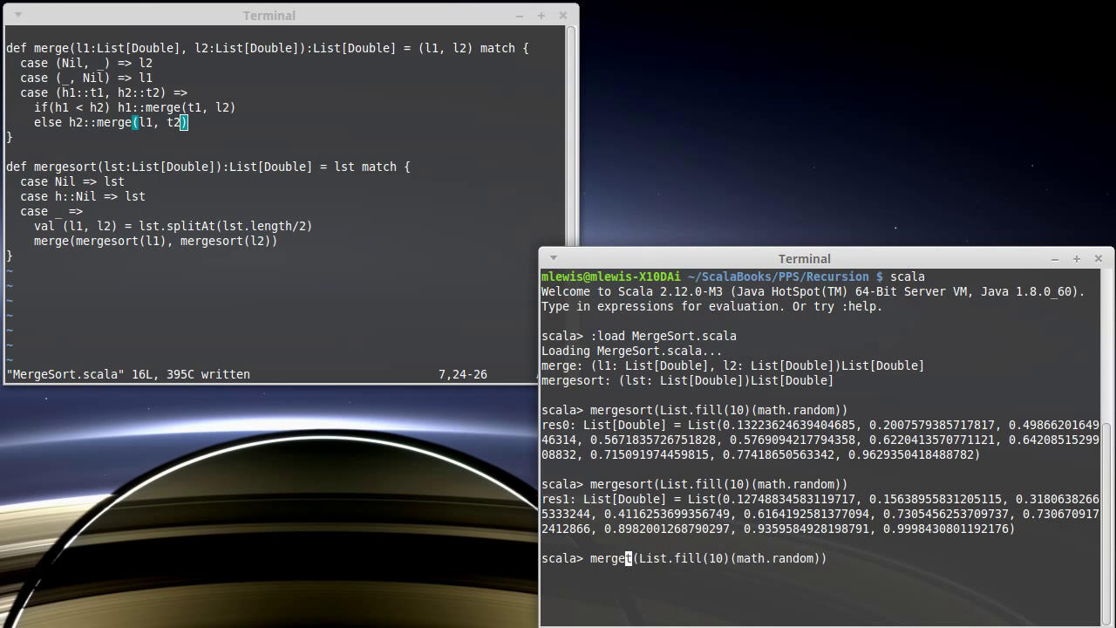
text(sso)
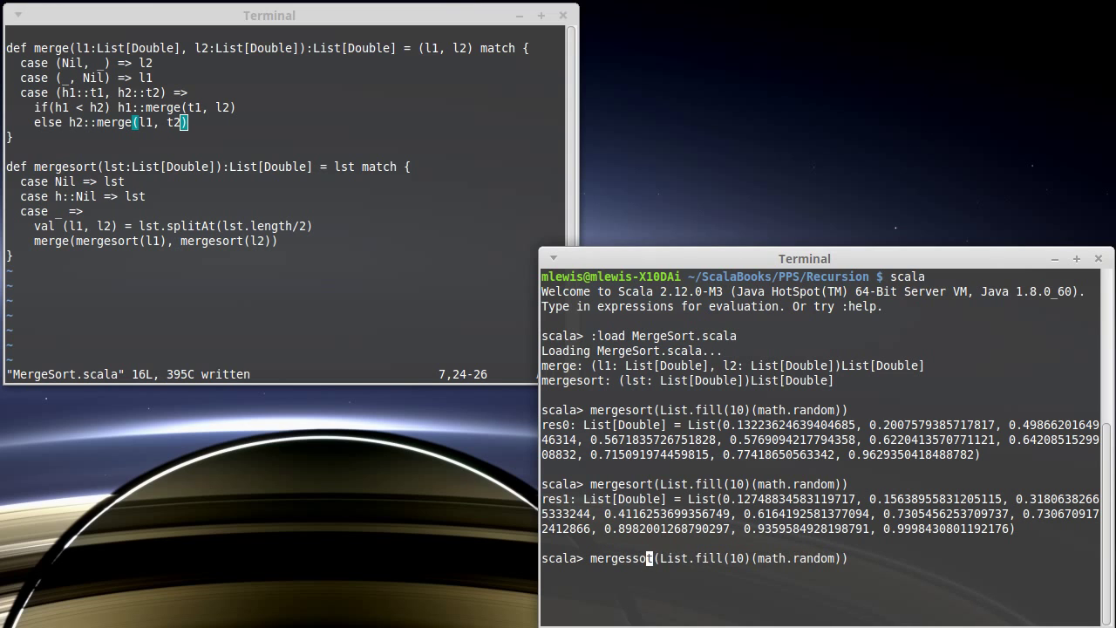
text(r)
key(Right)
key(Right)
key(Right)
key(Right)
key(Right)
key(Right)
key(Right)
text(000)
key(Return)
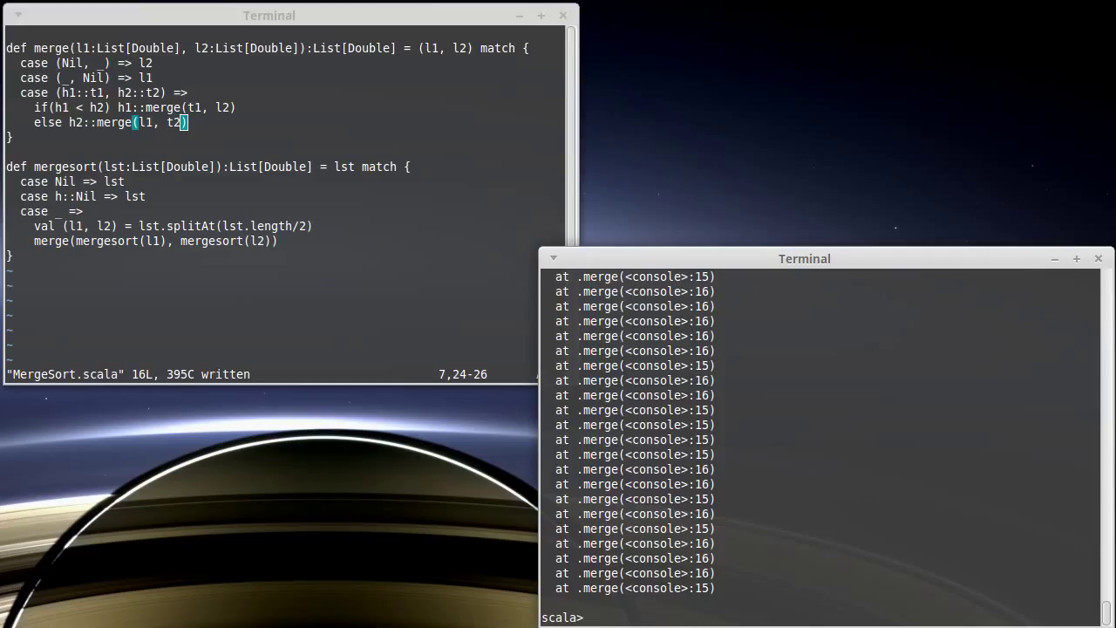
click(743, 441)
scroll(754, 486, up, 2)
scroll(754, 486, up, 3)
scroll(754, 486, up, 2)
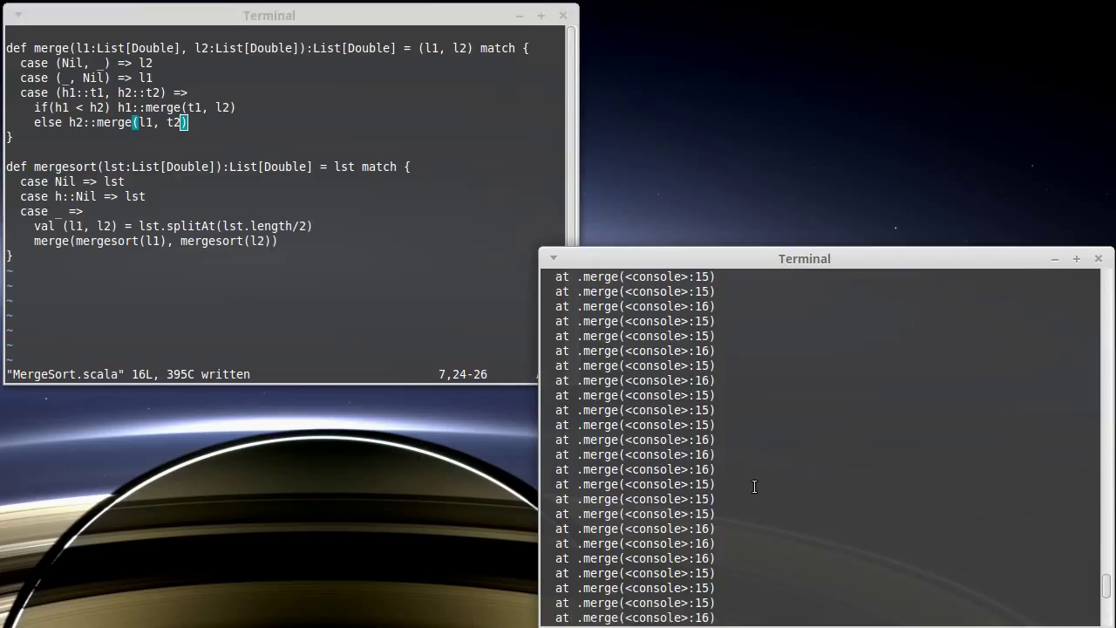
scroll(754, 486, up, 2)
scroll(754, 486, up, 3)
drag(1105, 562, 1106, 614)
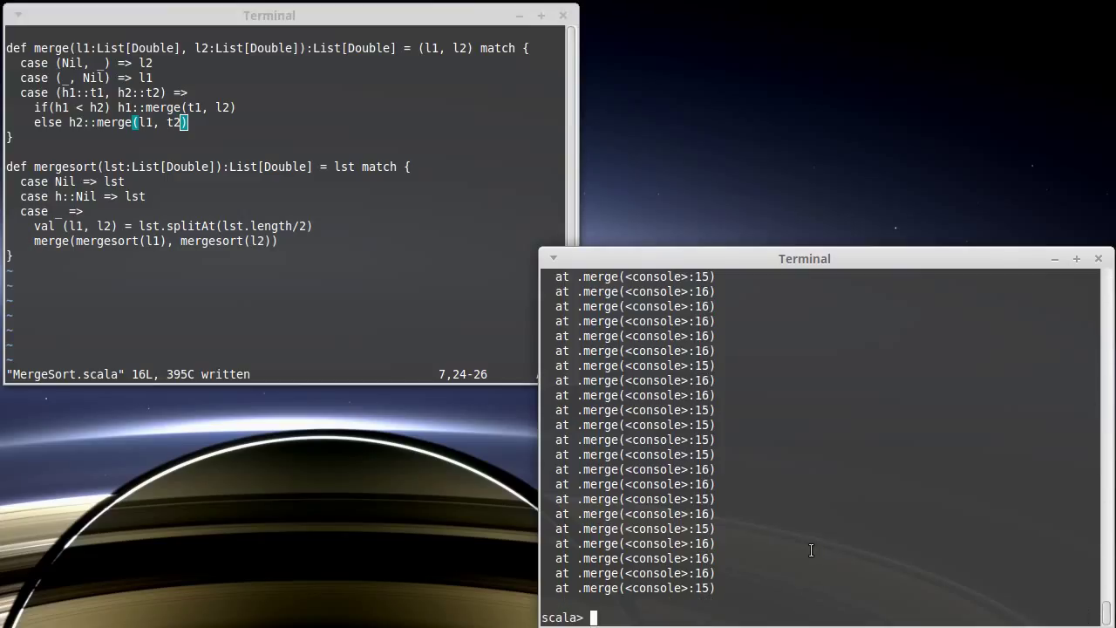
Merge-sort random lists of 1000, 2000, 3000 and 4000 doubles, each succeeding.
key(Up)
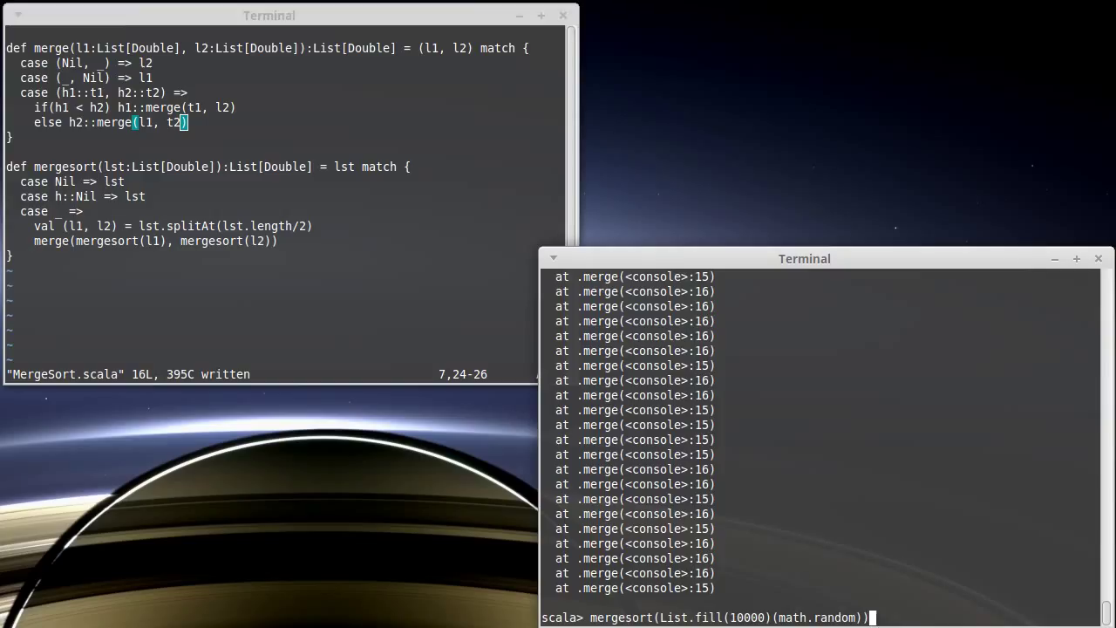
double_click(733, 617)
click(865, 617)
key(Left)
key(Left)
key(Left)
key(Left)
key(Left)
key(Left)
key(Left)
key(Left)
key(BackSpace)
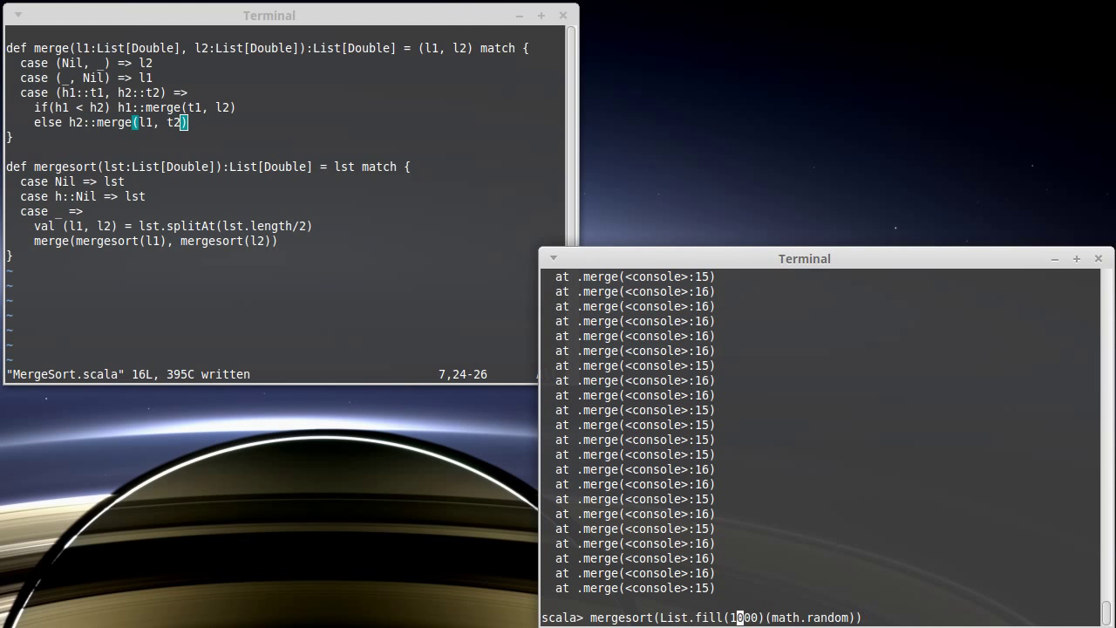
key(Return)
key(Up)
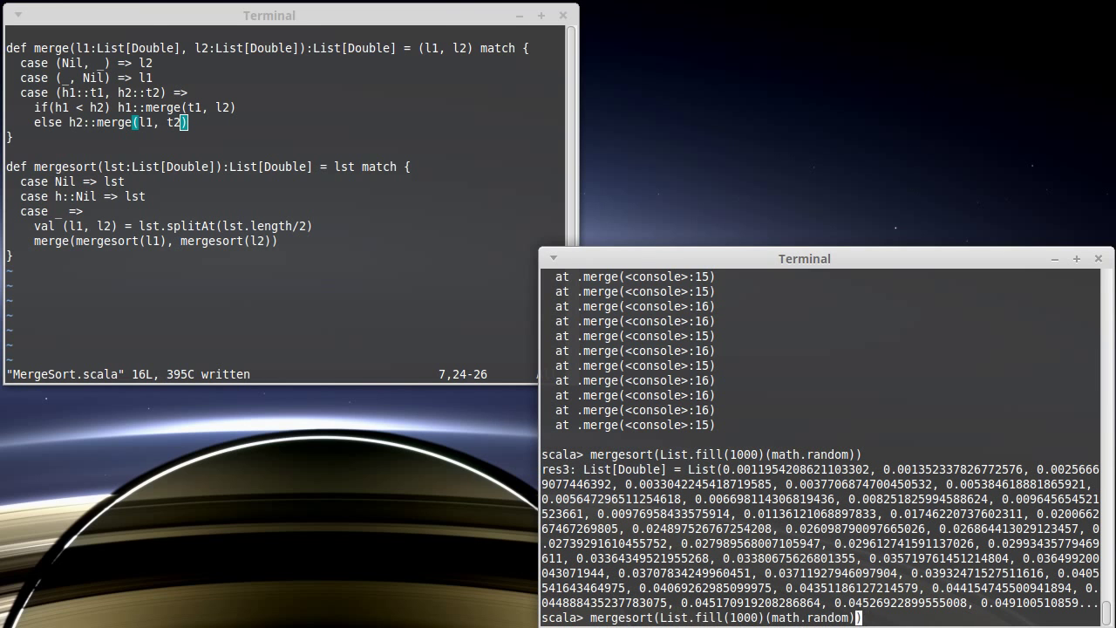
key(Left)
key(Left)
key(Left)
key(BackSpace)
text(2)
key(Return)
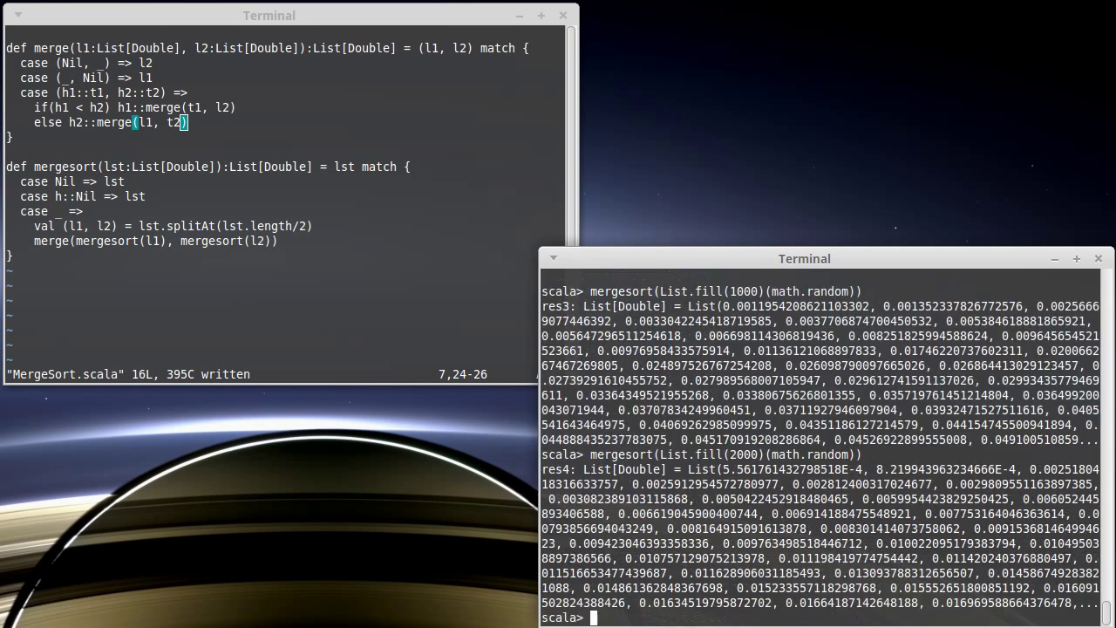
key(Up)
key(Left)
key(Left)
key(Left)
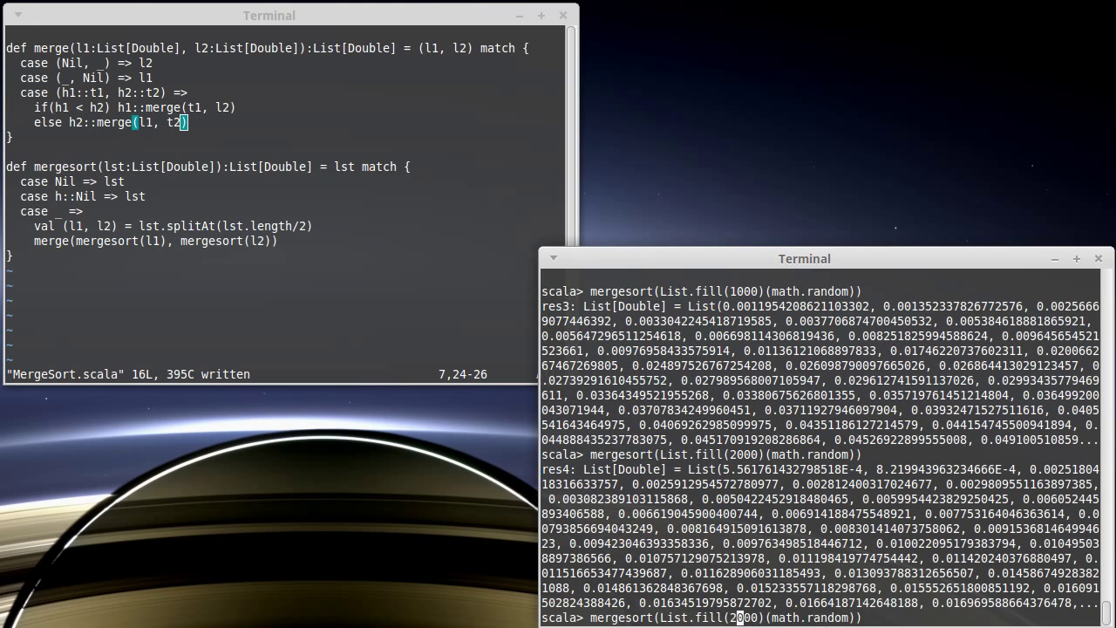
key(BackSpace)
text(3)
key(Return)
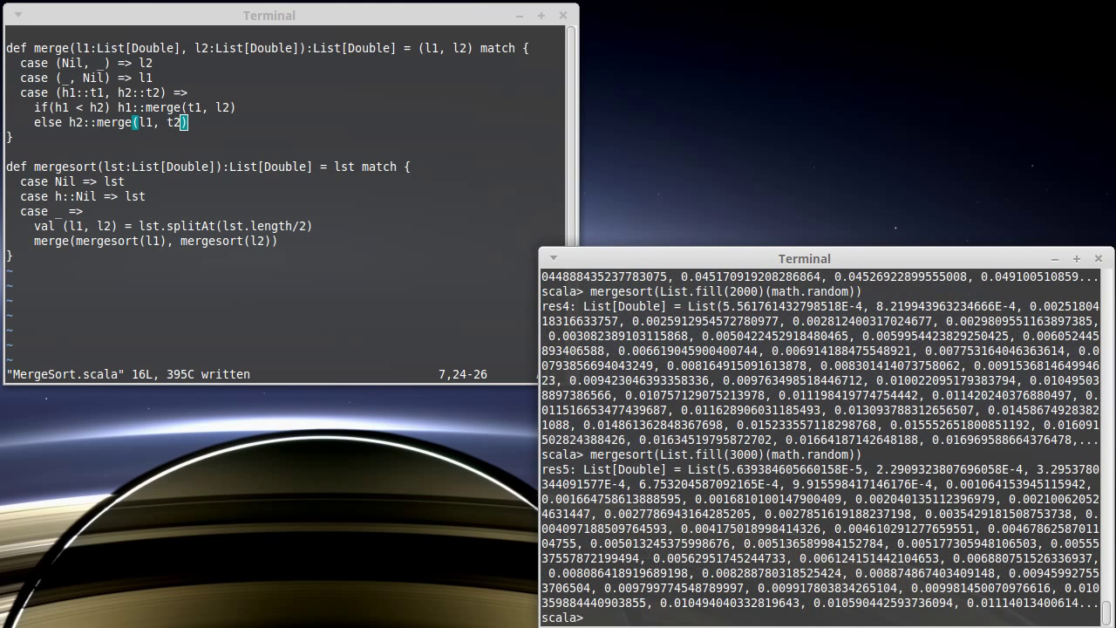
key(Up)
key(Left)
key(Left)
key(Left)
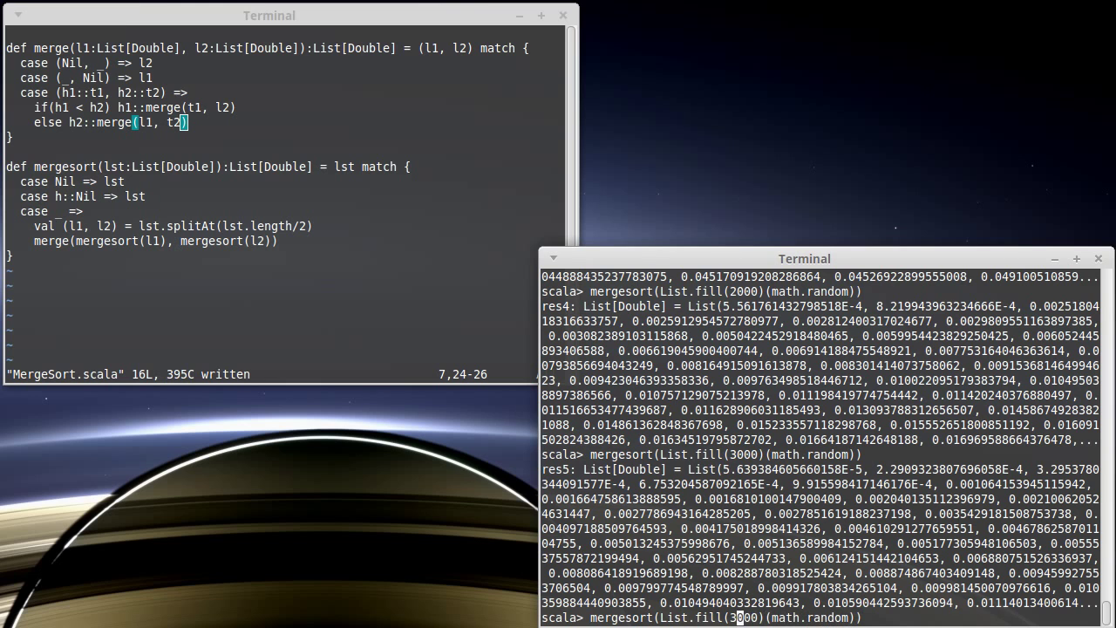
key(BackSpace)
text(4)
key(Return)
Merge-sort random lists of 5000, 8000 and 9000 doubles.
key(Up)
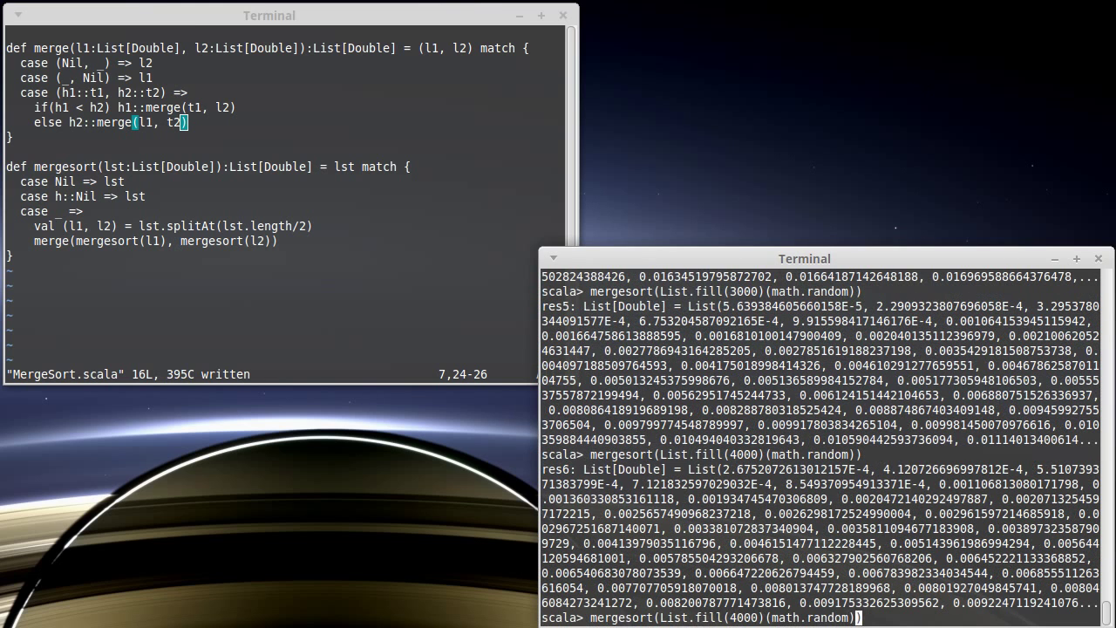
key(Left)
key(Left)
key(Left)
key(Left)
key(Left)
key(Left)
key(BackSpace)
text(5)
key(Return)
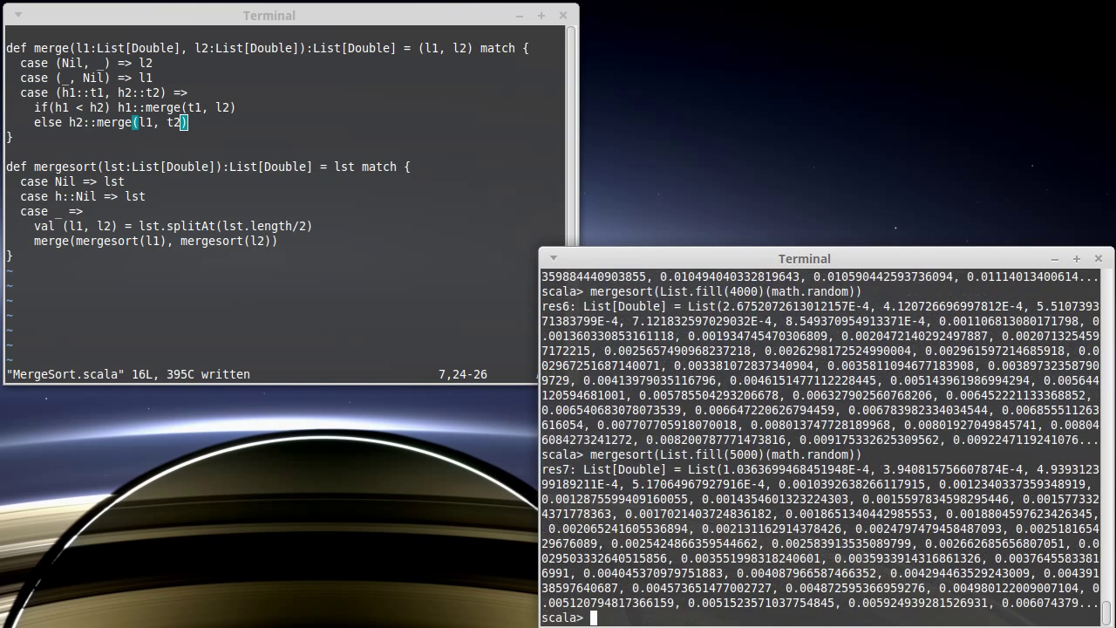
key(Up)
key(Left)
key(Left)
key(Left)
key(Left)
key(Left)
key(Left)
key(Left)
key(Left)
key(Left)
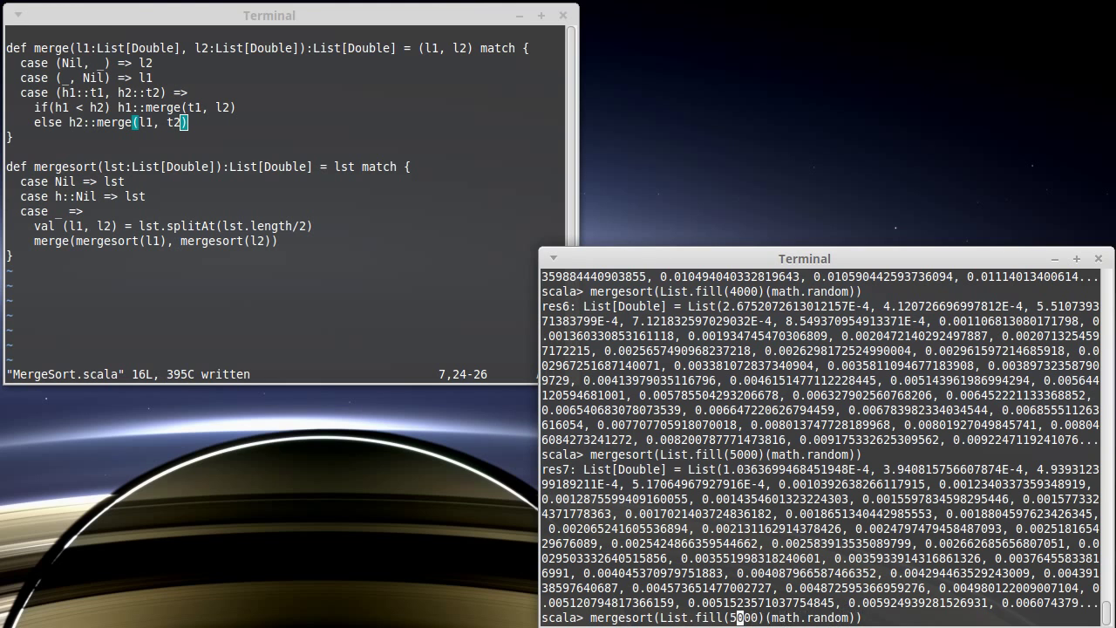
key(BackSpace)
text(8)
key(Return)
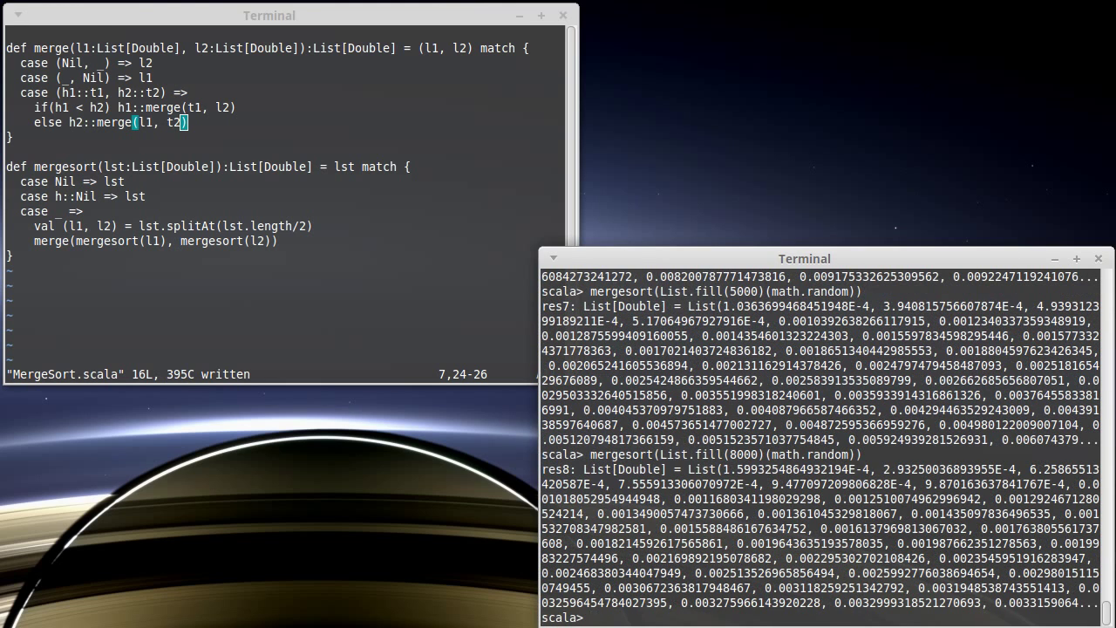
key(Up)
key(Left)
key(Left)
key(Left)
key(Left)
key(Left)
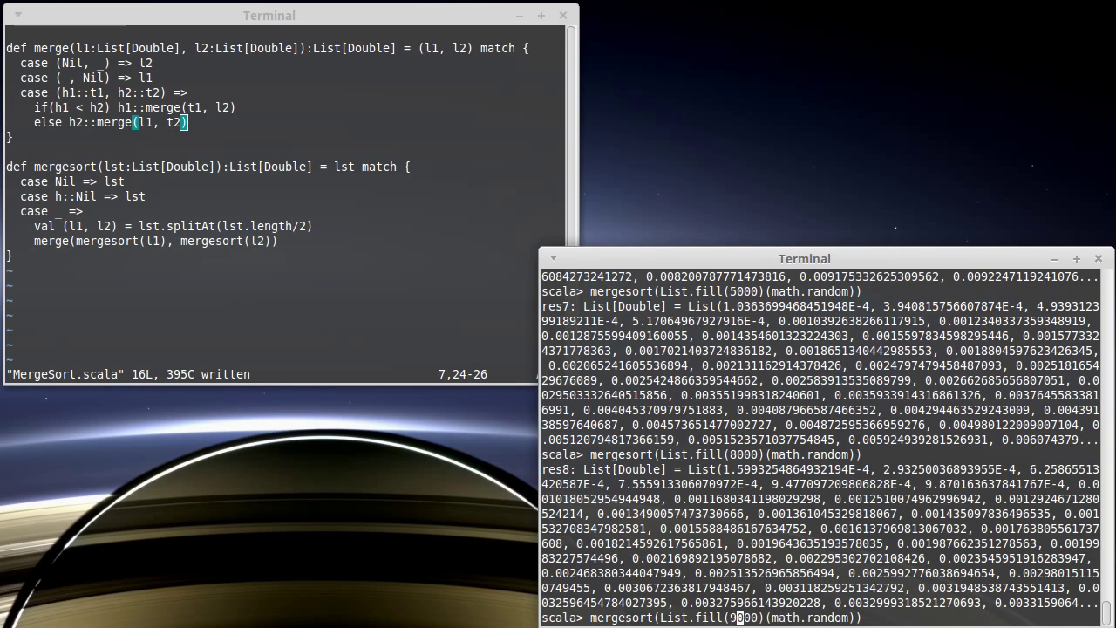
key(Return)
Merge-sort 10000, 12000, 13000 then 20000 doubles until merge overflows the stack.
key(Up)
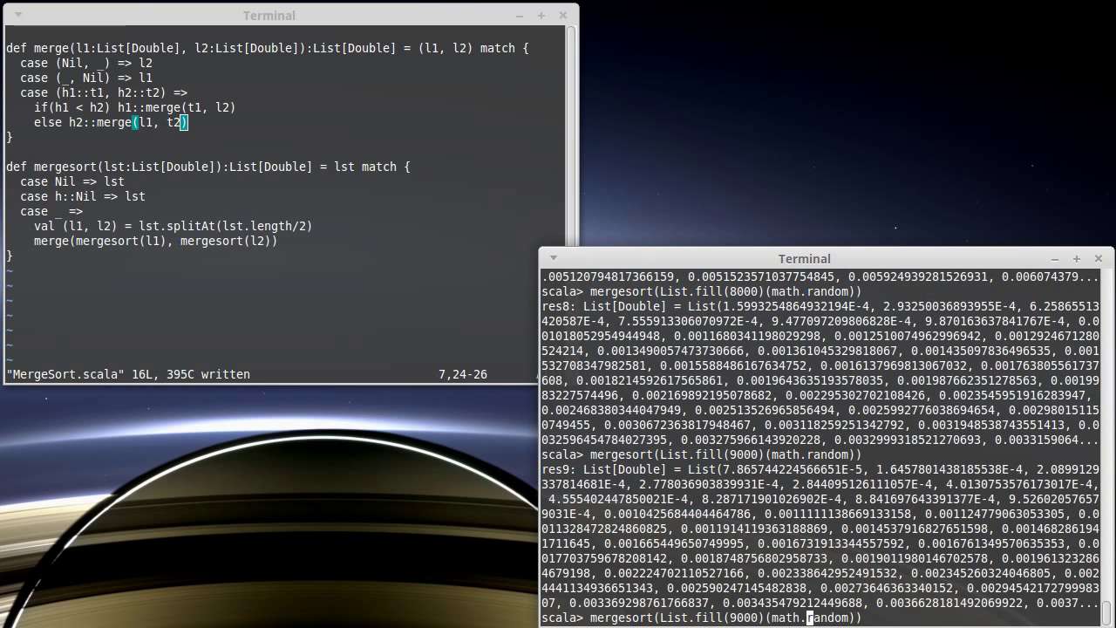
key(Left)
key(Left)
key(Left)
key(BackSpace)
text(10)
key(Return)
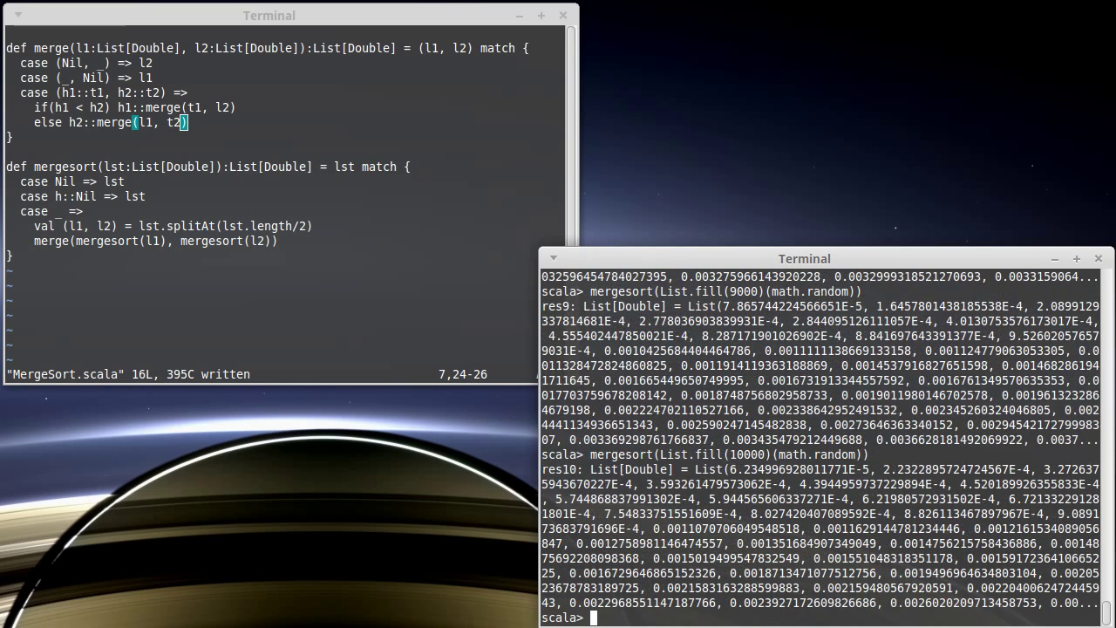
key(Up)
key(Left)
key(Left)
key(Left)
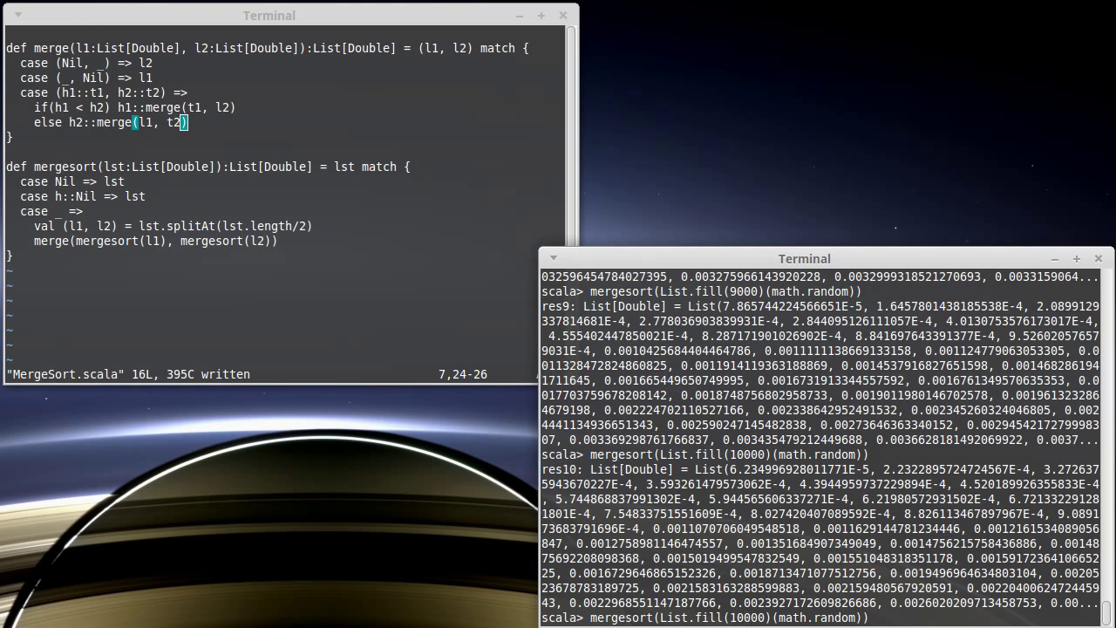
key(BackSpace)
text(2)
key(Return)
key(Up)
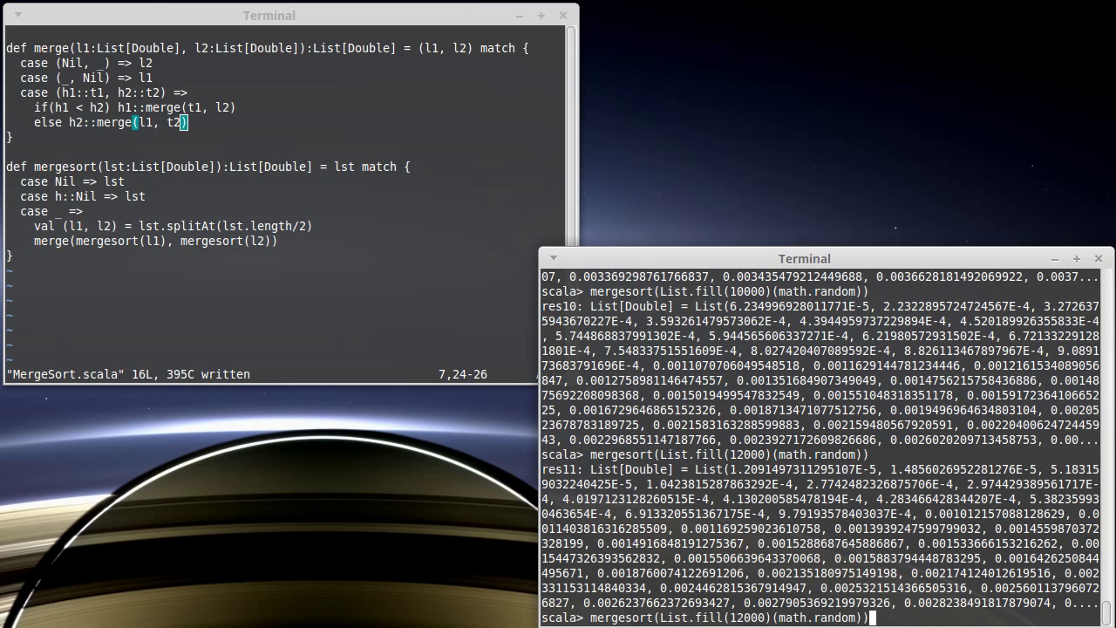
key(alt+b)
key(alt+b)
key(alt+b)
key(Left)
key(Left)
key(Left)
key(BackSpace)
text(3)
key(Return)
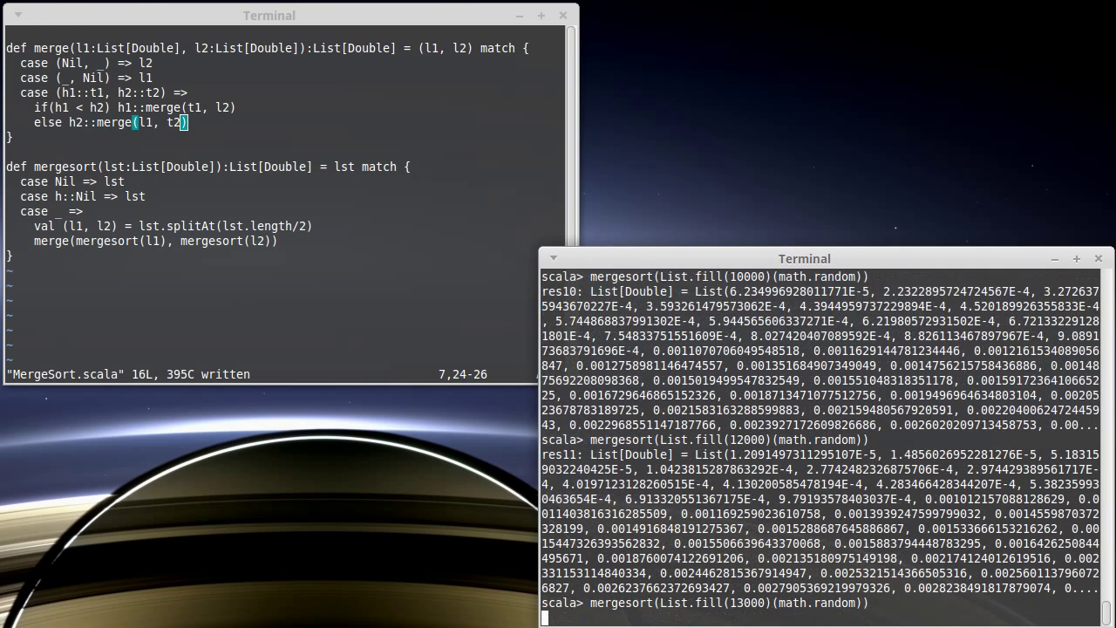
key(Up)
key(alt+b)
key(alt+b)
key(alt+b)
key(Left)
key(Left)
key(Left)
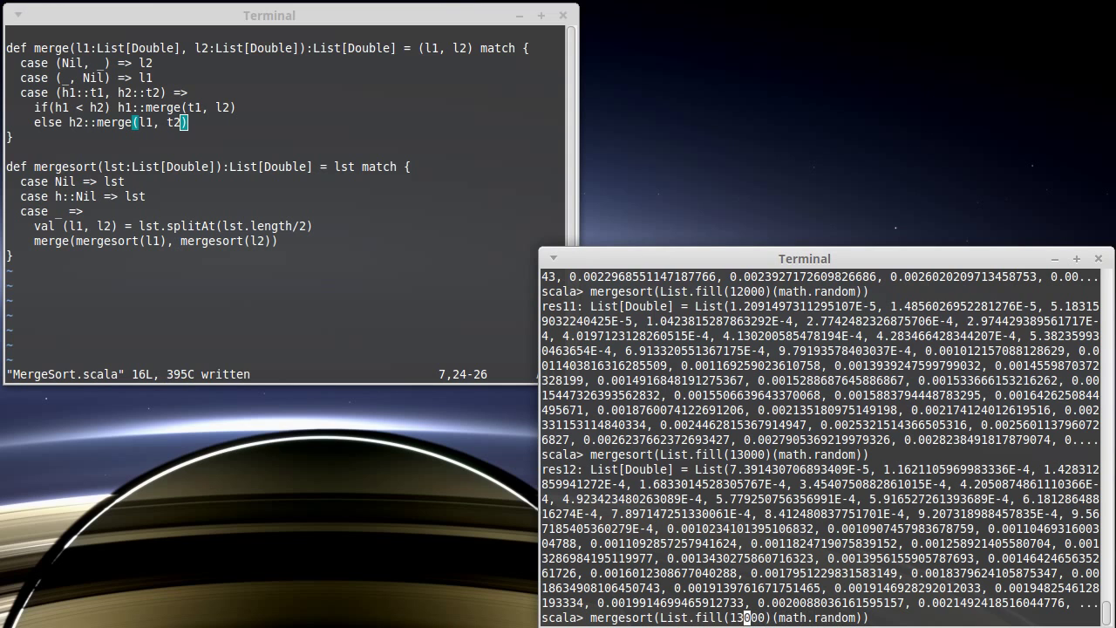
key(BackSpace)
key(BackSpace)
text(20)
key(Return)
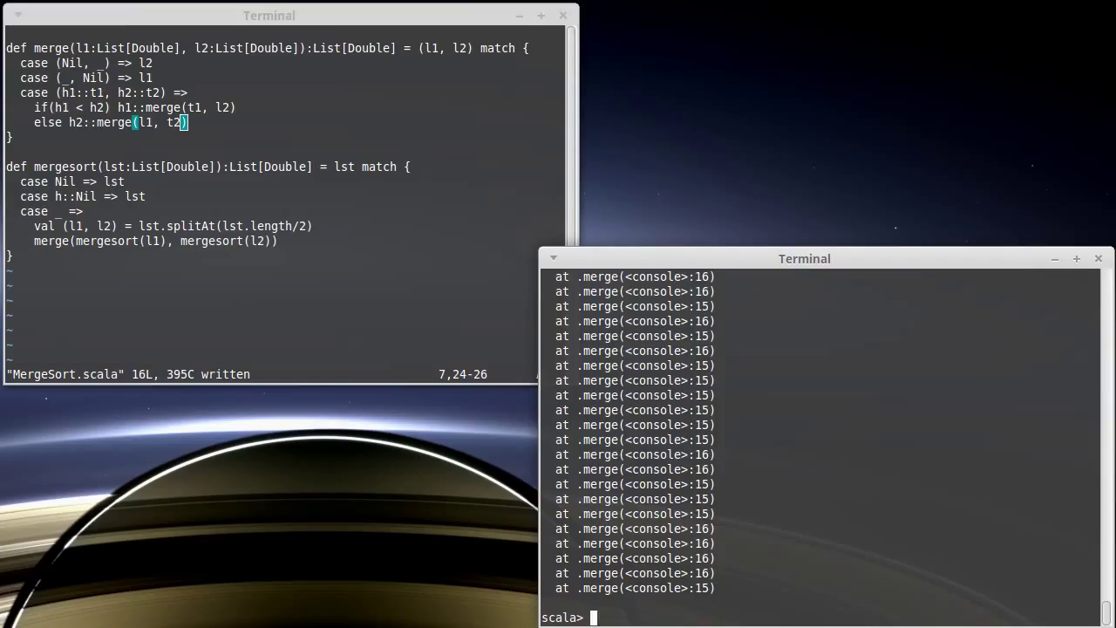
Switch focus from the REPL to the vim window holding MergeSort.scala.
click(252, 188)
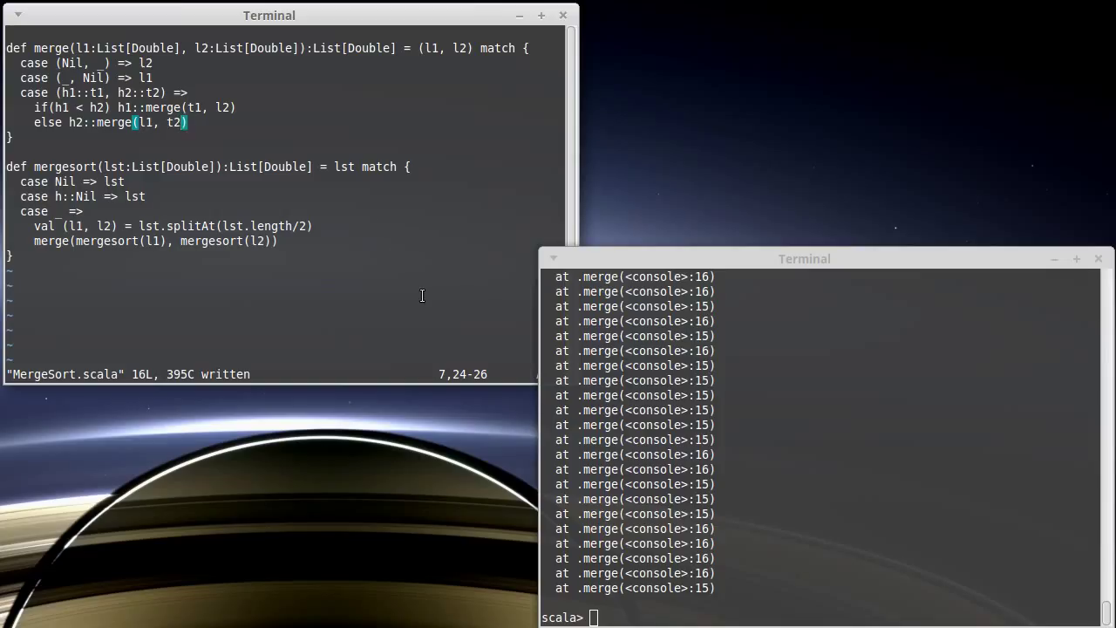
key(k)
key(k)
key(k)
key(k)
key(k)
key(l)
key(w)
key(w)
key(w)
key(w)
key(w)
key(l)
key(b)
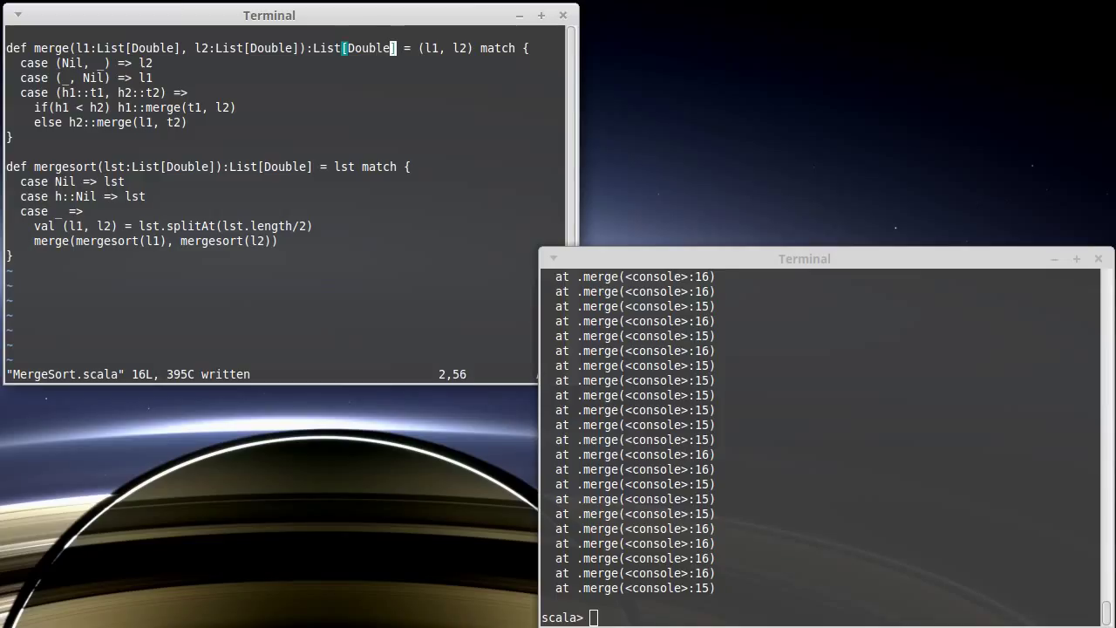
key(b)
key(b)
key(0)
key(i)
key(Up)
key(Return)
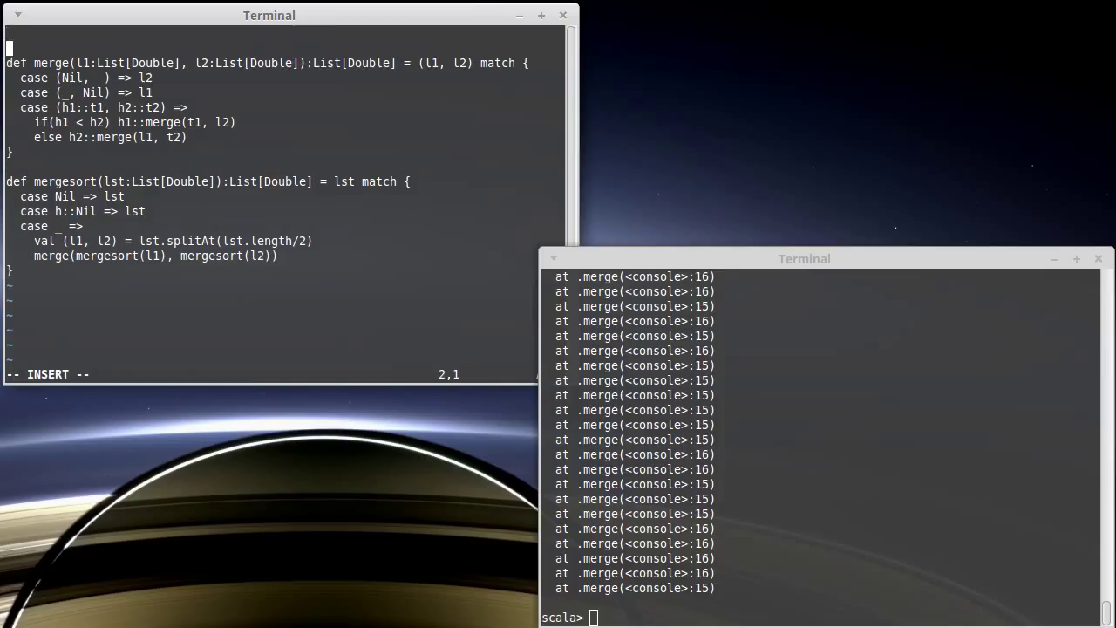
text(@tailr)
text(ec)
Add import scala.annotation.tailrec as line 1 and save MergeSort.scala.
key(Up)
key(Return)
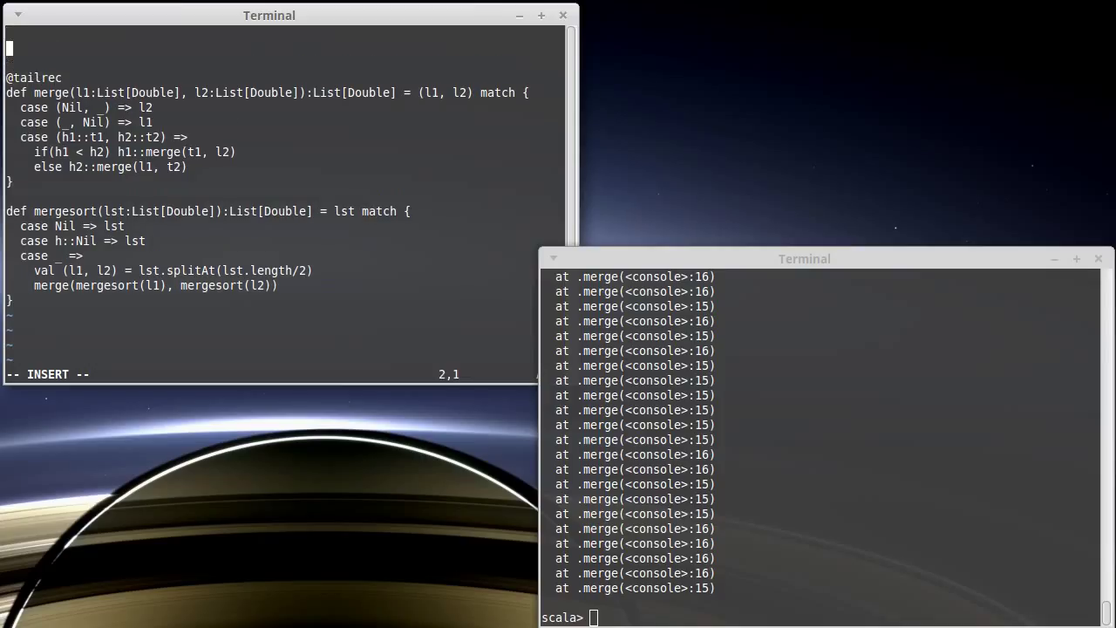
key(Up)
text(import )
text(scala.a)
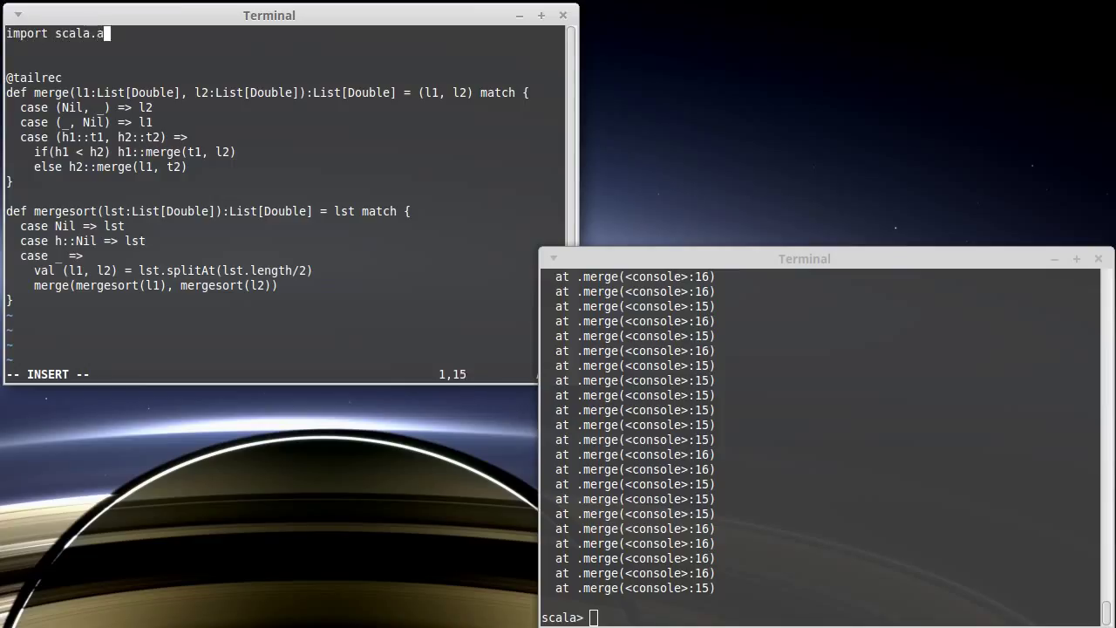
text(nnotation)
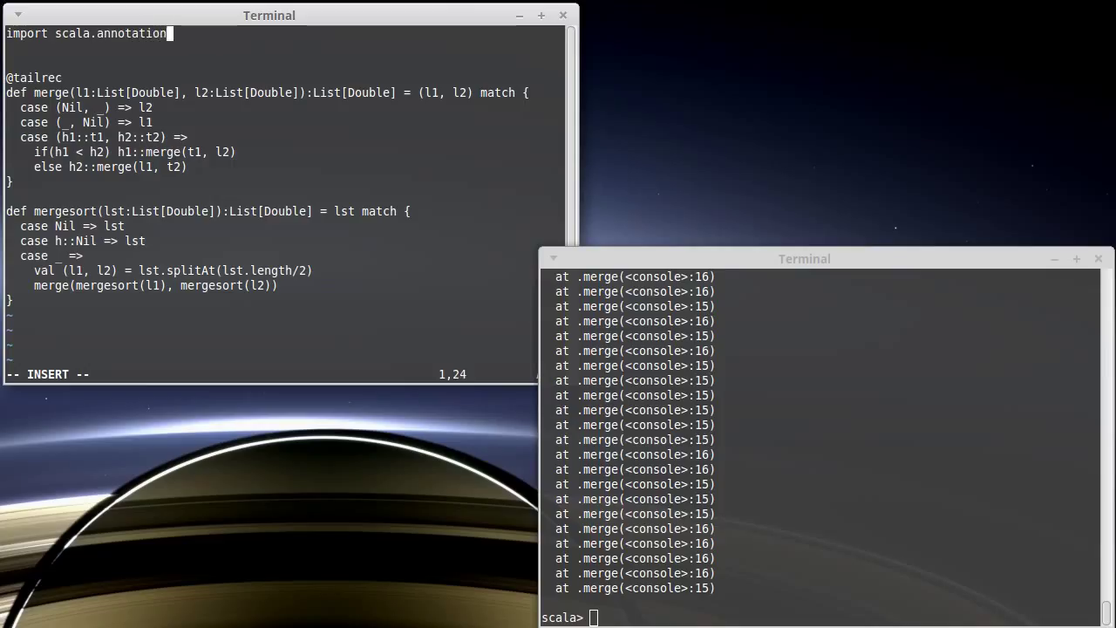
text(.tailrec)
key(Escape)
text(:w)
key(Return)
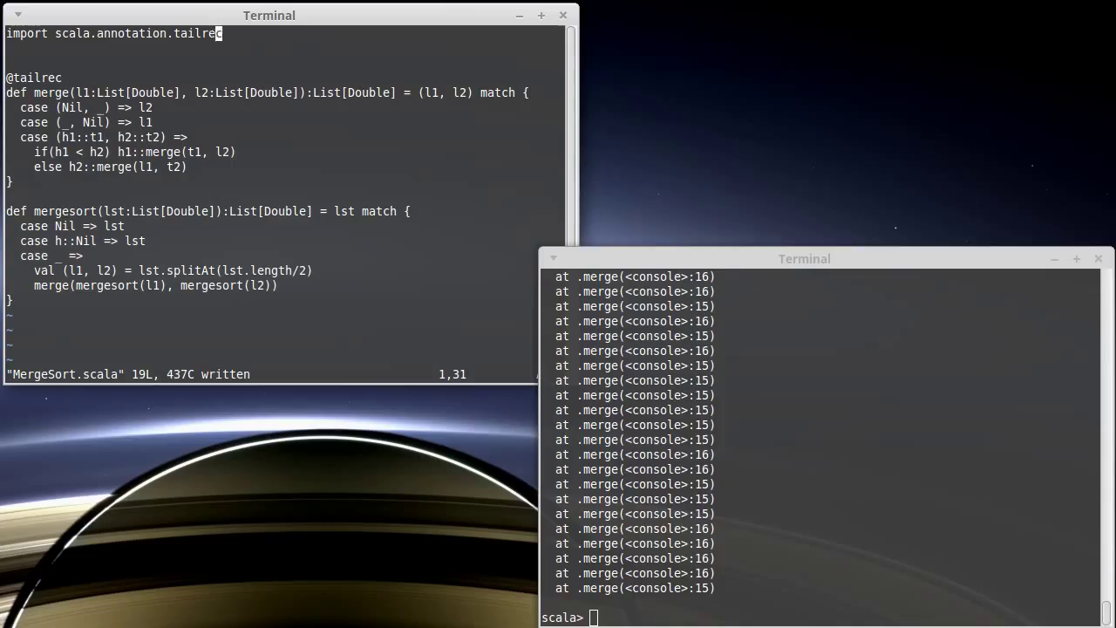
key(j)
text(dd:w)
key(Return)
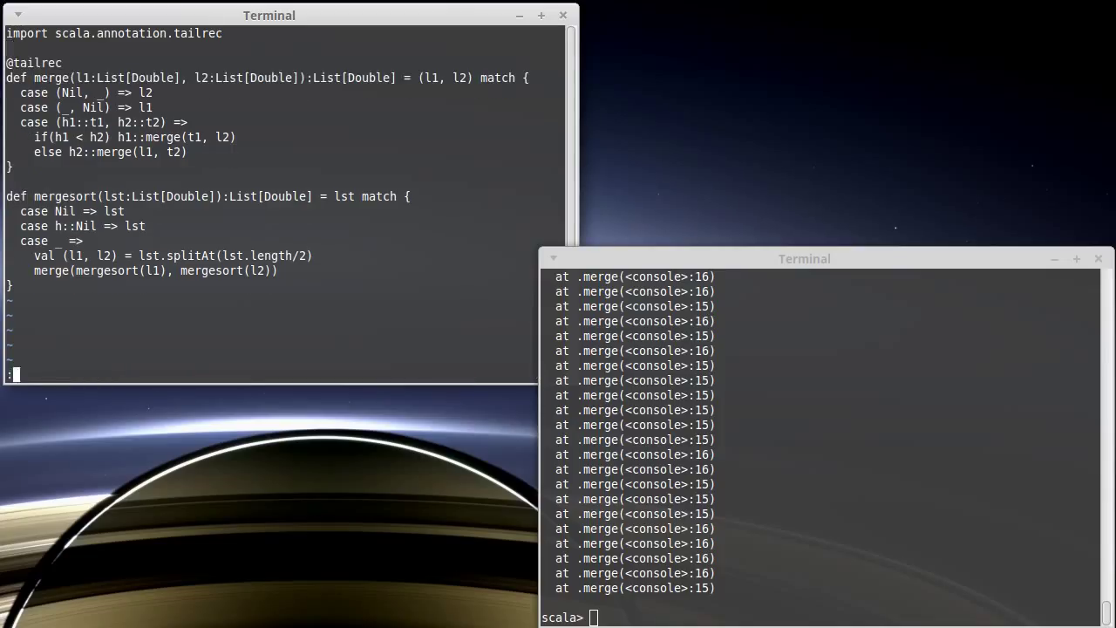
key(alt+Tab)
key(Up)
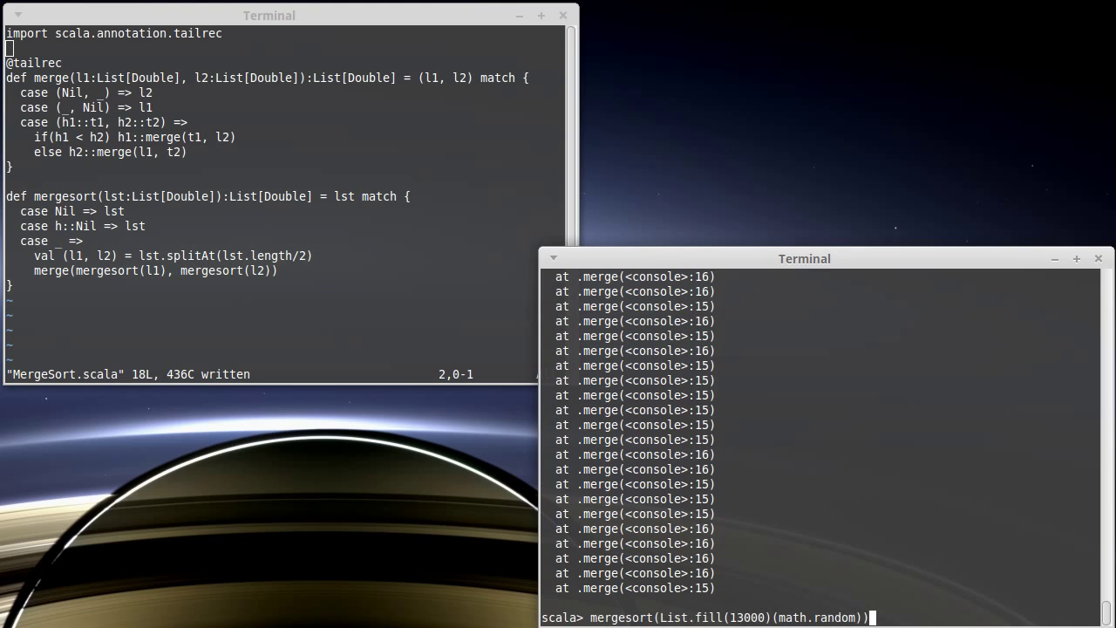
key(Up)
key(Up)
key(Up)
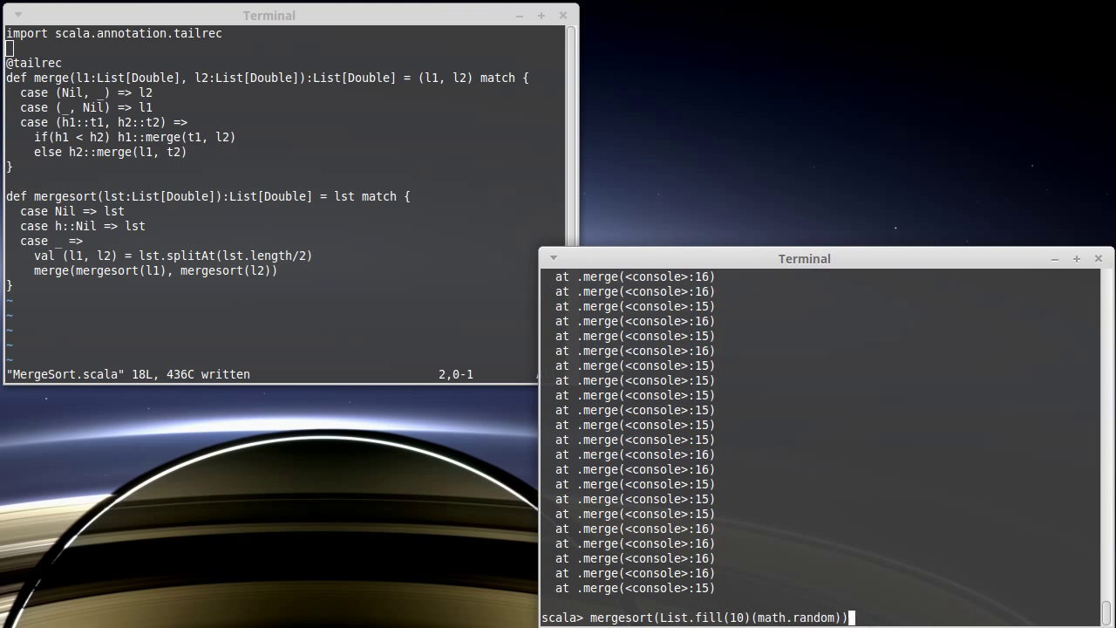
key(Up)
key(Up)
key(Up)
key(Return)
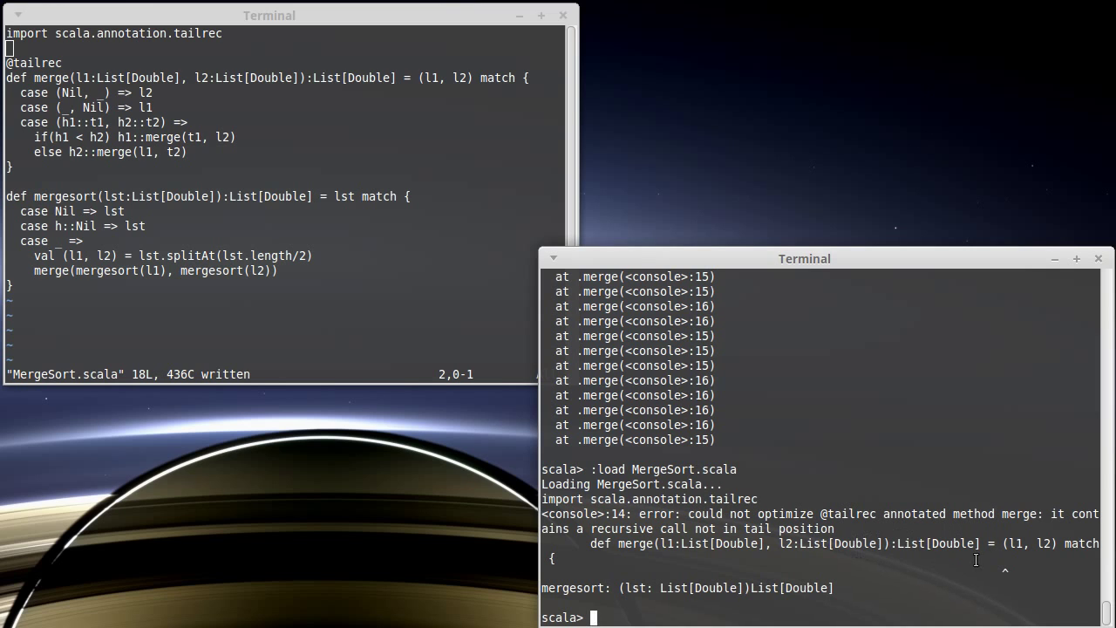
click(282, 155)
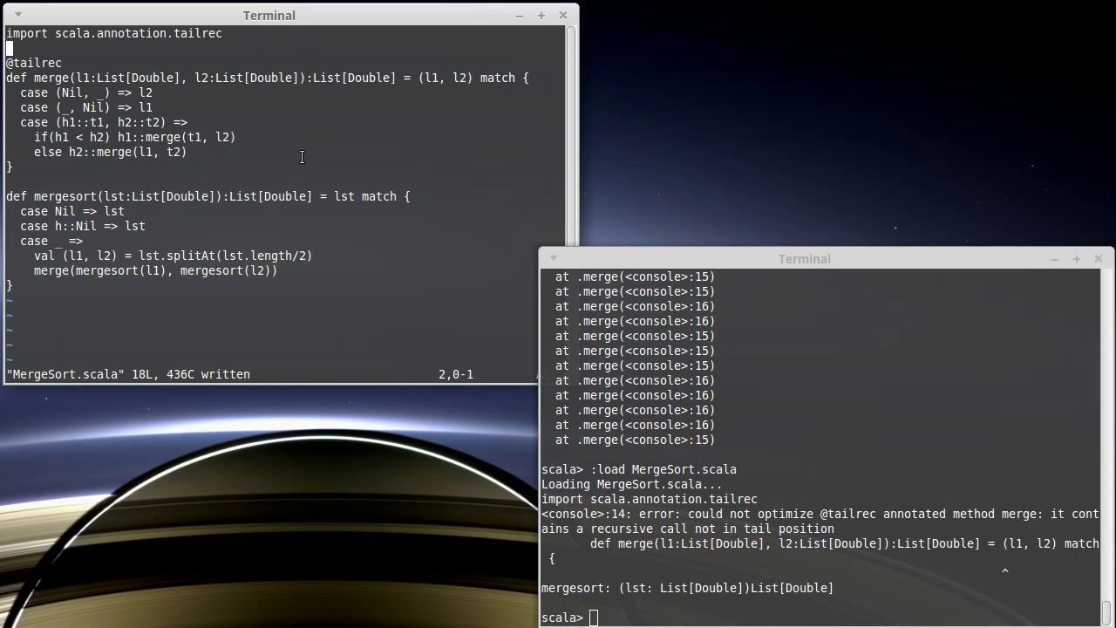
Highlight the h1 and h2 prepends and the recursive merge(l1, t2) call in merge's body.
double_click(122, 137)
double_click(75, 152)
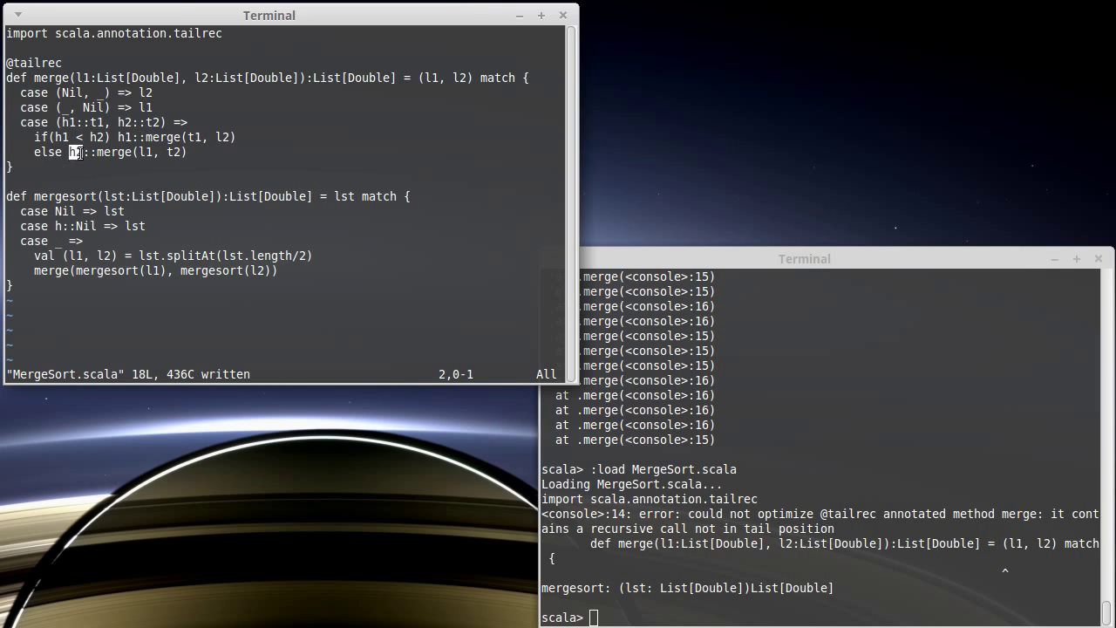
drag(103, 151, 220, 155)
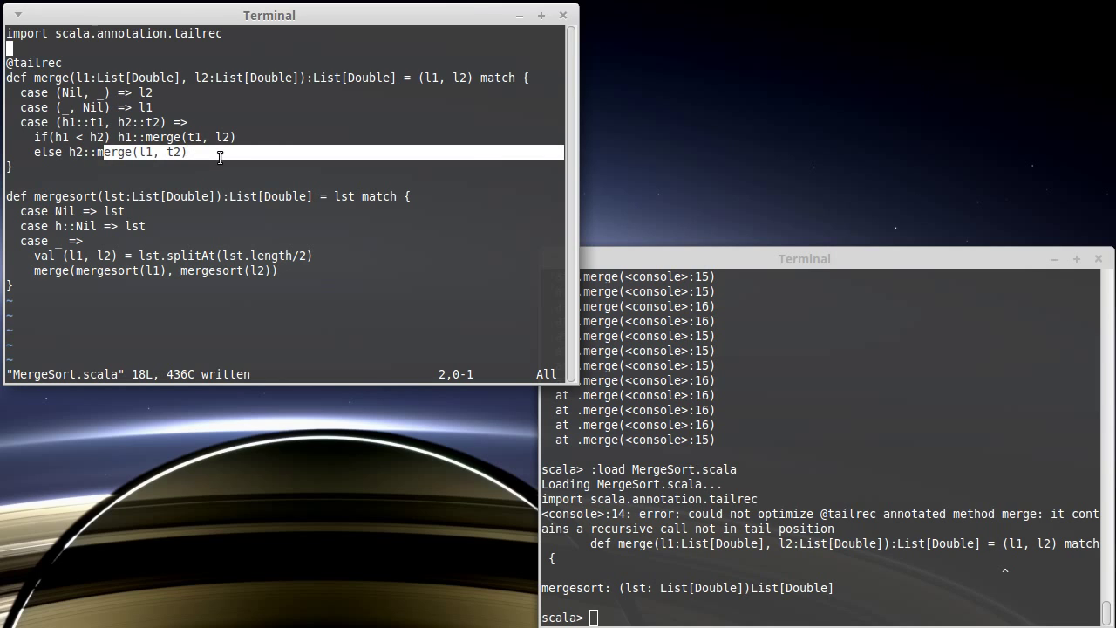
click(200, 157)
click(154, 155)
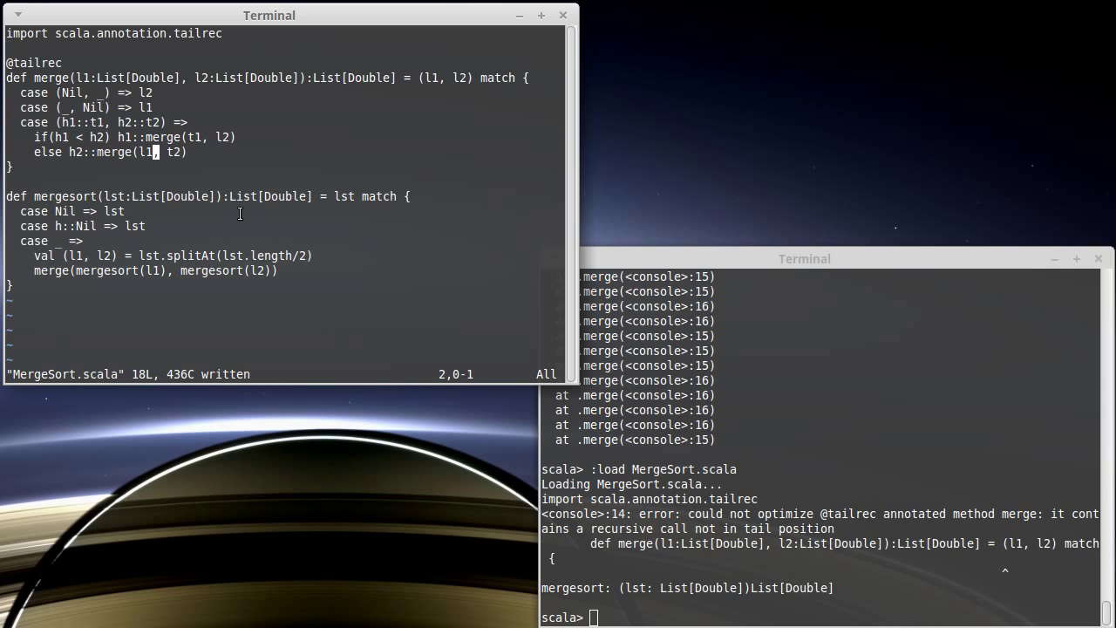
Add a third parameter lst:List[Double] to merge's signature.
key(j)
key(j)
key(w)
key(w)
key(w)
key(w)
key(w)
key(w)
text(w)
text(i, lst)
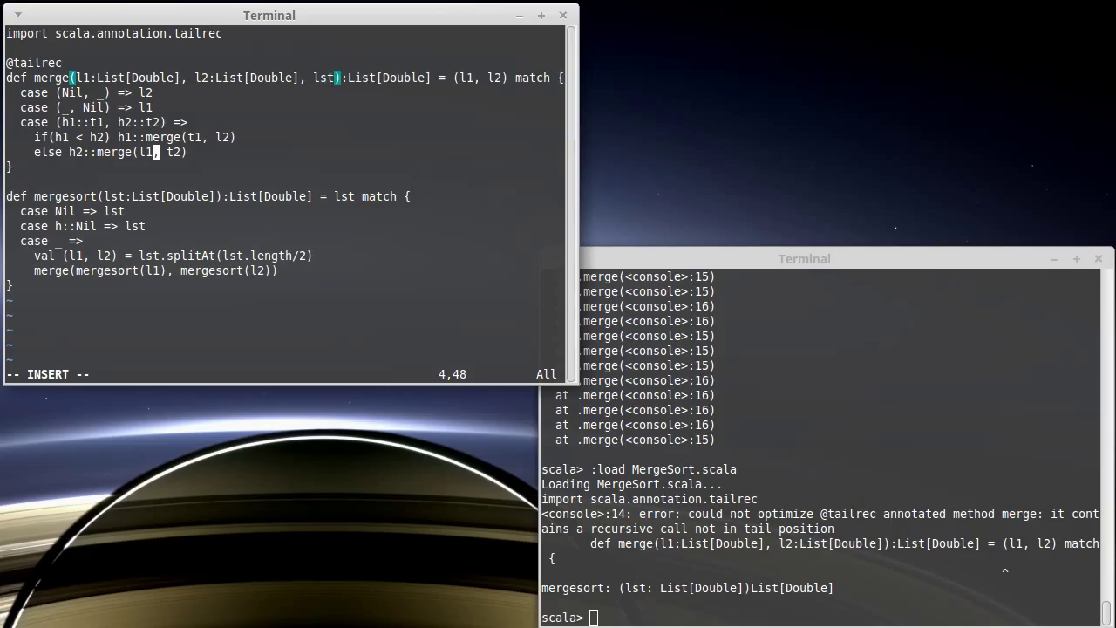
text(:)
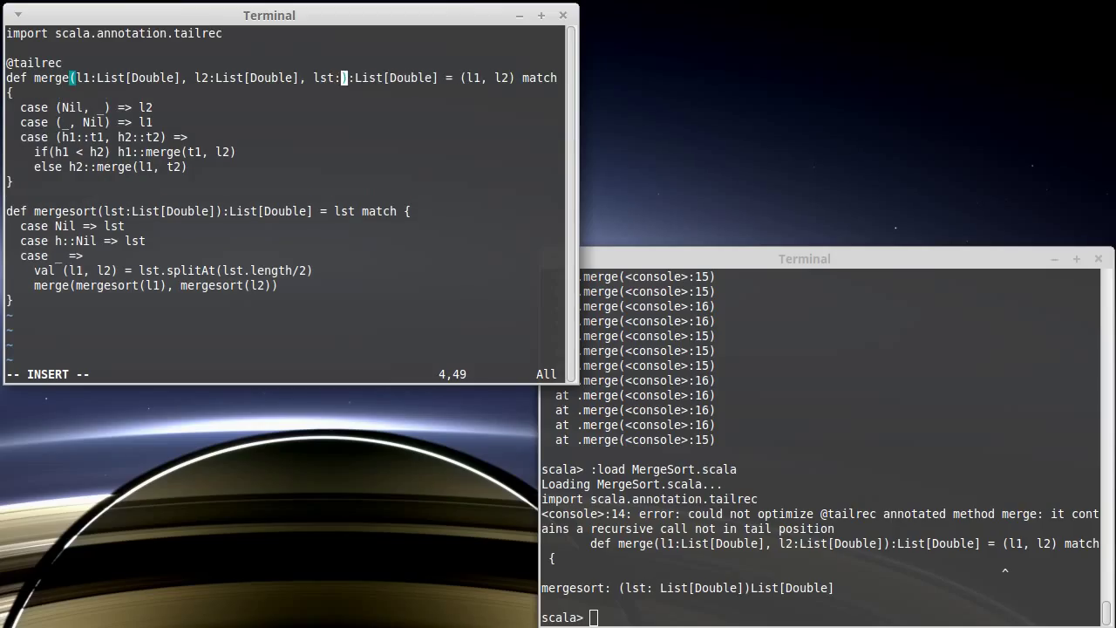
text(List[Dou)
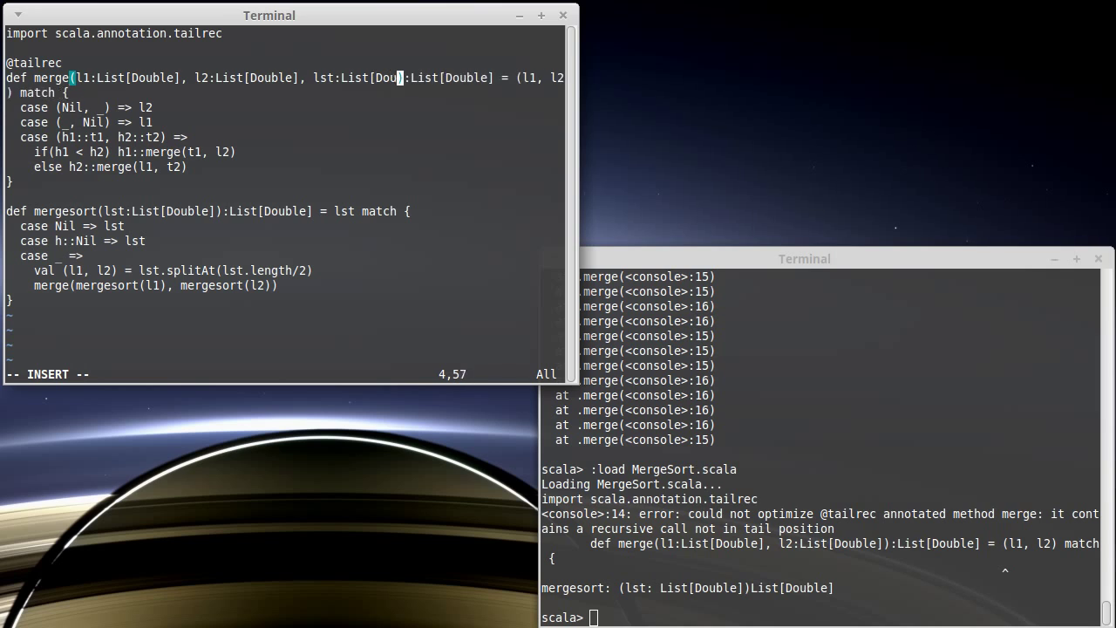
text(ble]))
key(Escape)
key(l)
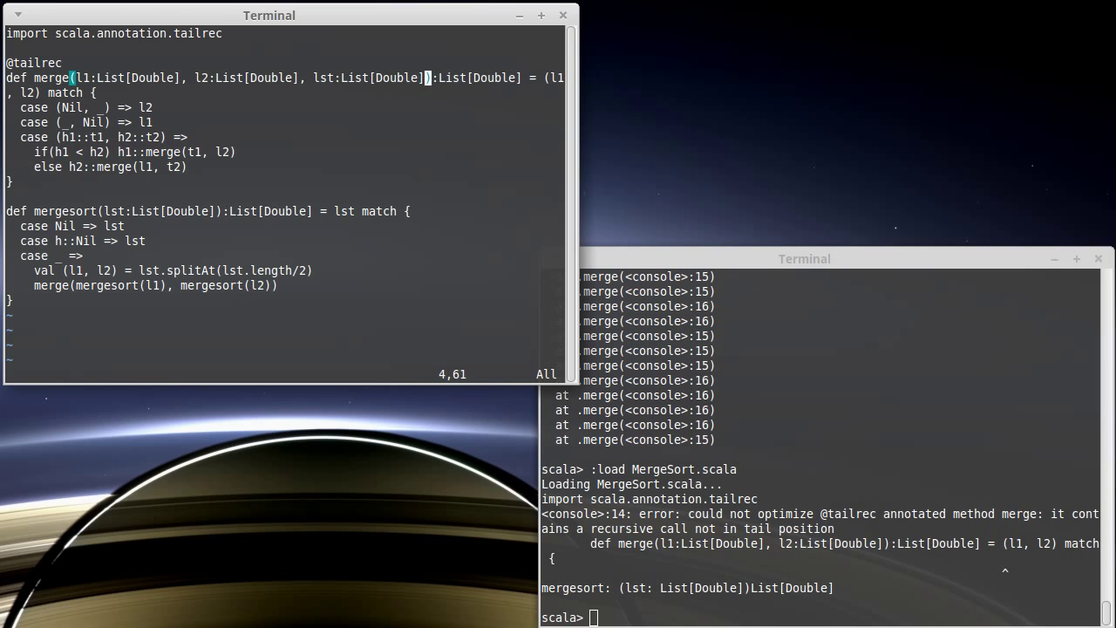
key(l)
Break the line before (l1, l2) match and indent merge's match and case lines.
key(w)
key(w)
key(w)
key(i)
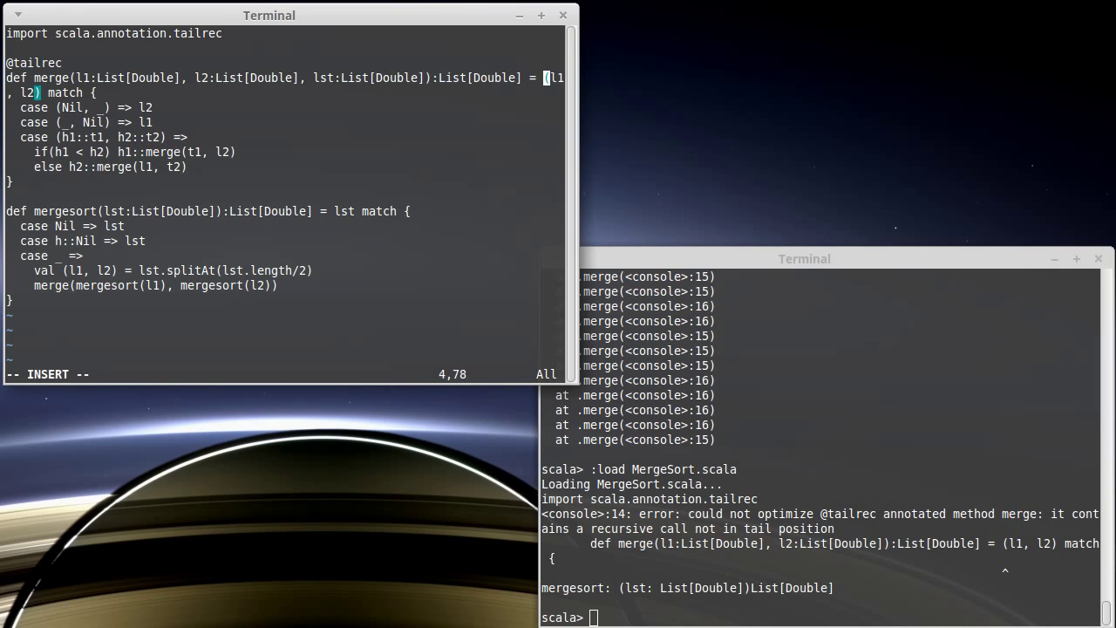
key(Return)
key(Tab)
key(Escape)
key(j)
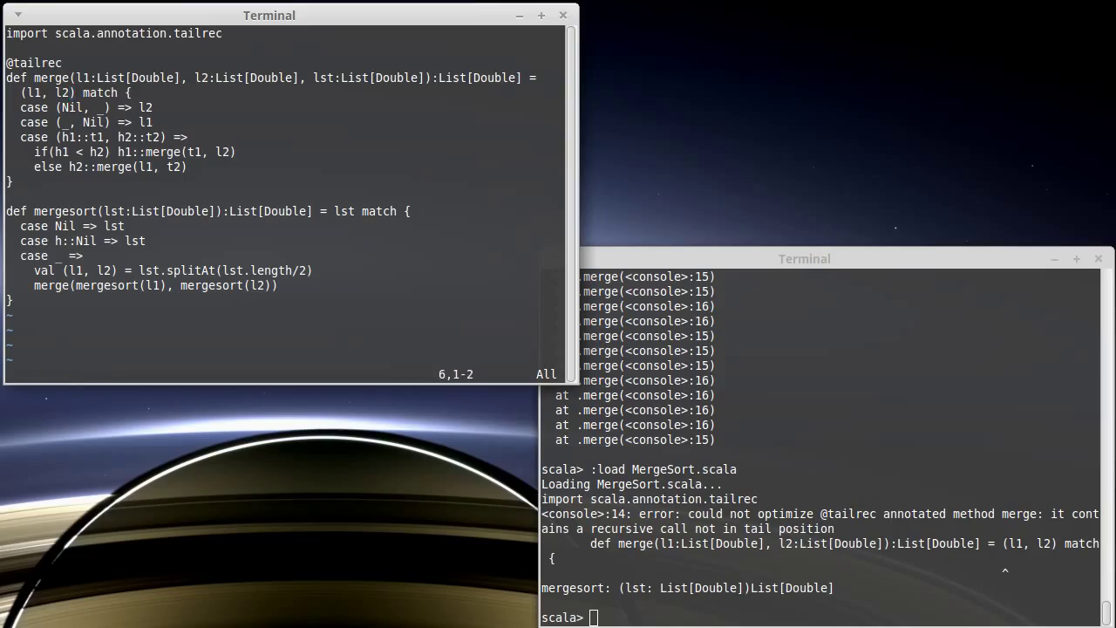
key(i)
key(Tab)
key(Escape)
key(j)
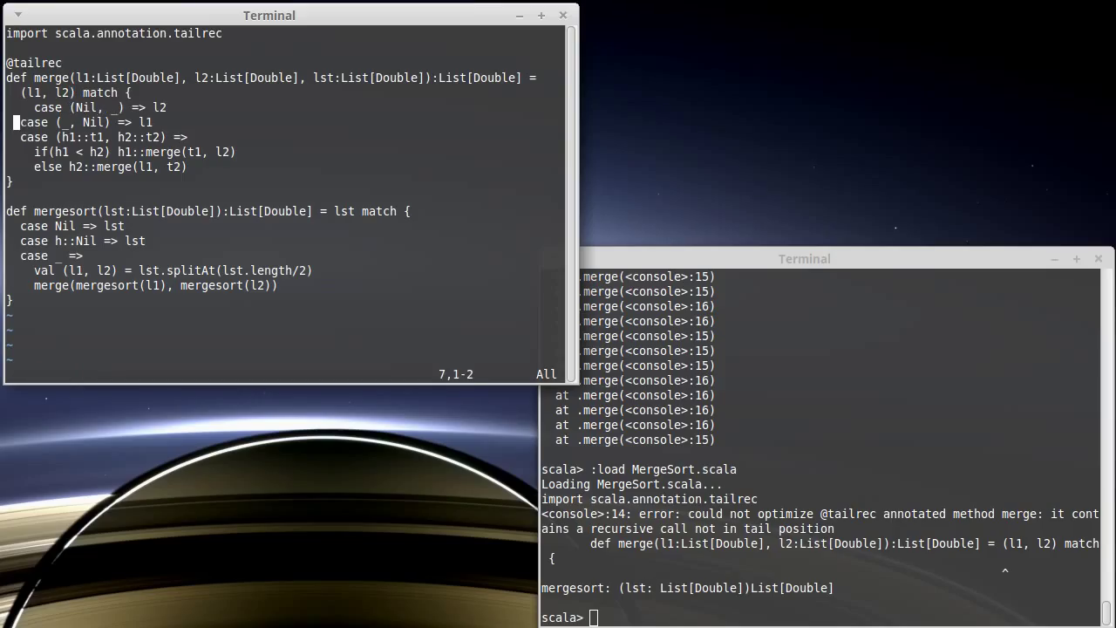
key(period)
key(j)
key(period)
key(j)
key(period)
key(j)
key(period)
key(j)
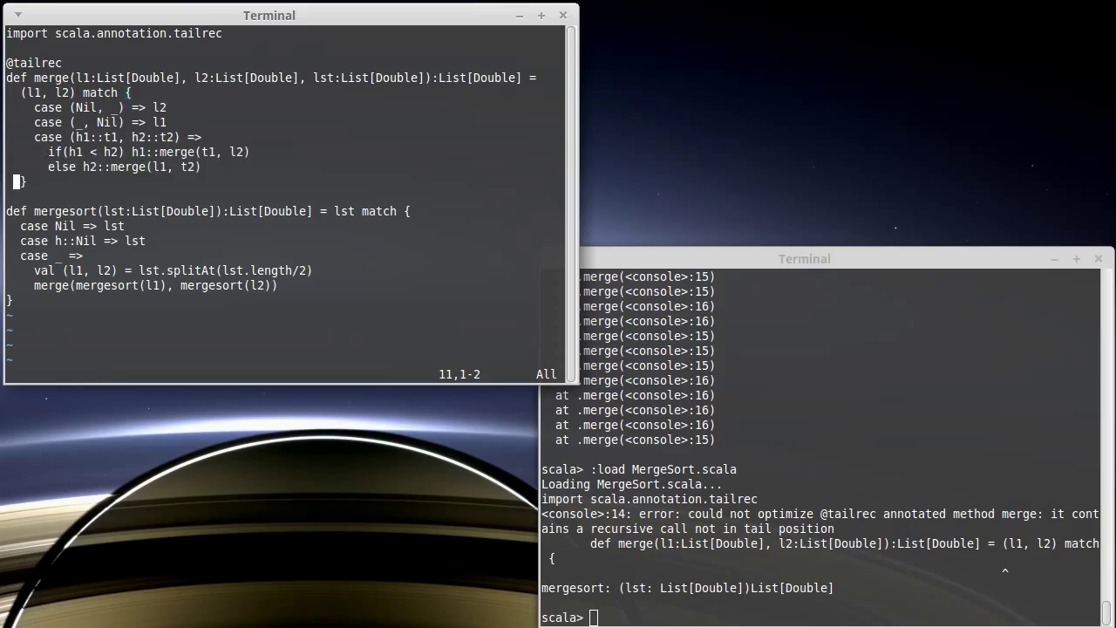
text(:w)
Save MergeSort.scala and move back to the match cases of merge.
key(Return)
key(k)
key(k)
key(k)
key(k)
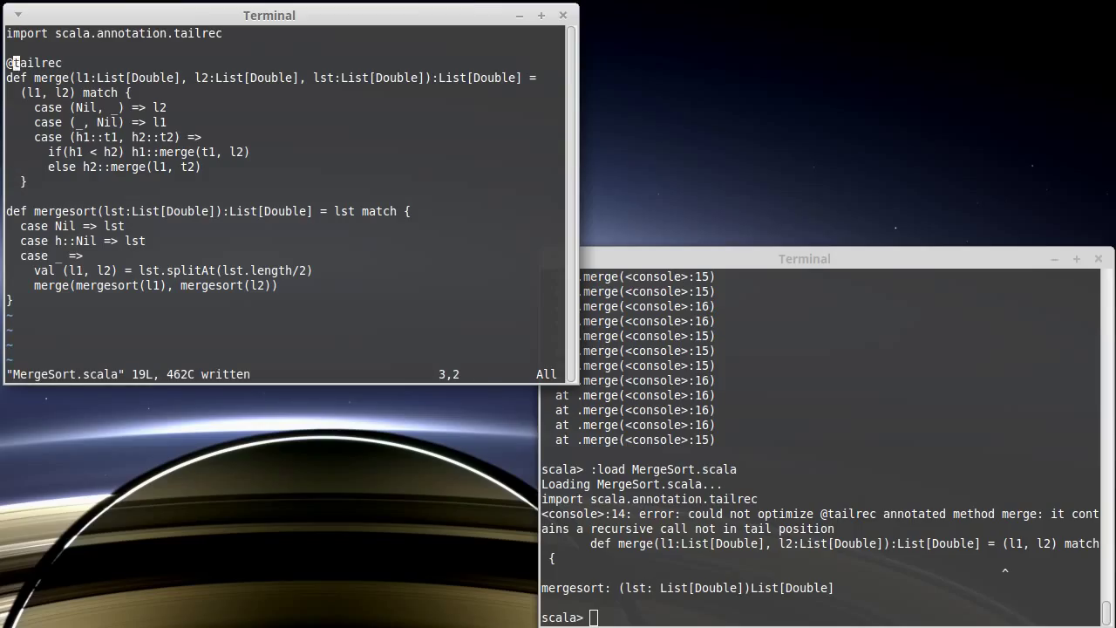
key(k)
key(j)
key(w)
key(w)
key(w)
key(w)
key(j)
double_click(327, 78)
click(346, 76)
click(106, 78)
key(j)
key(j)
key(j)
Append .reverse to mergesort's merge call, save, then remove it again.
key(j)
key(j)
key(j)
key(j)
key(j)
key(j)
key(j)
key(l)
key(l)
key(h)
key(h)
key(dollar)
text(A)
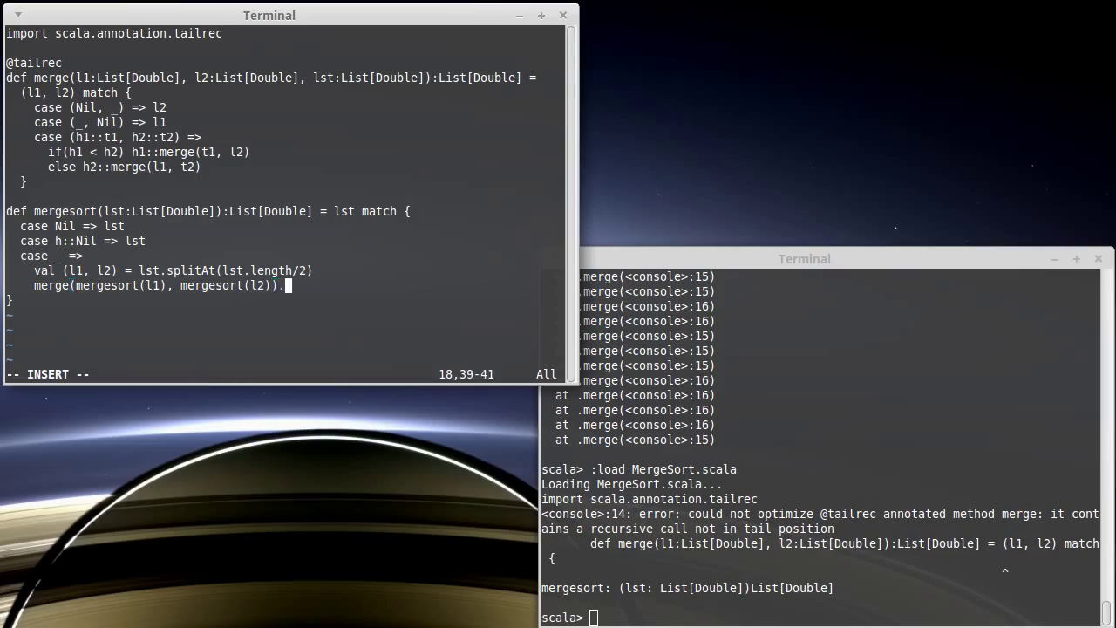
text(.reverse)
key(Escape)
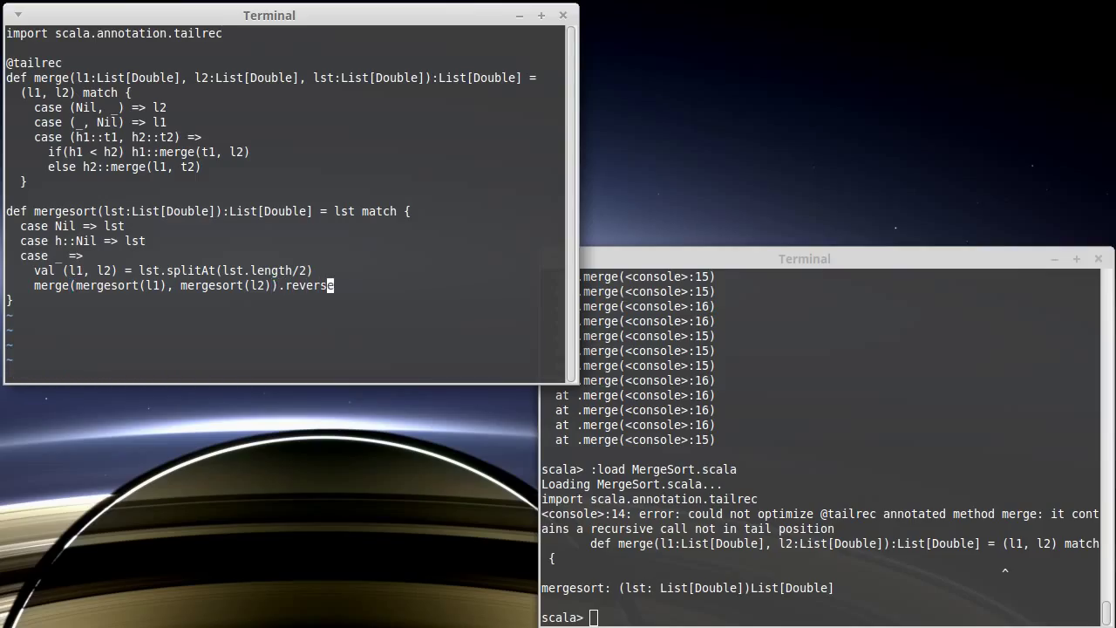
text(:w)
key(Return)
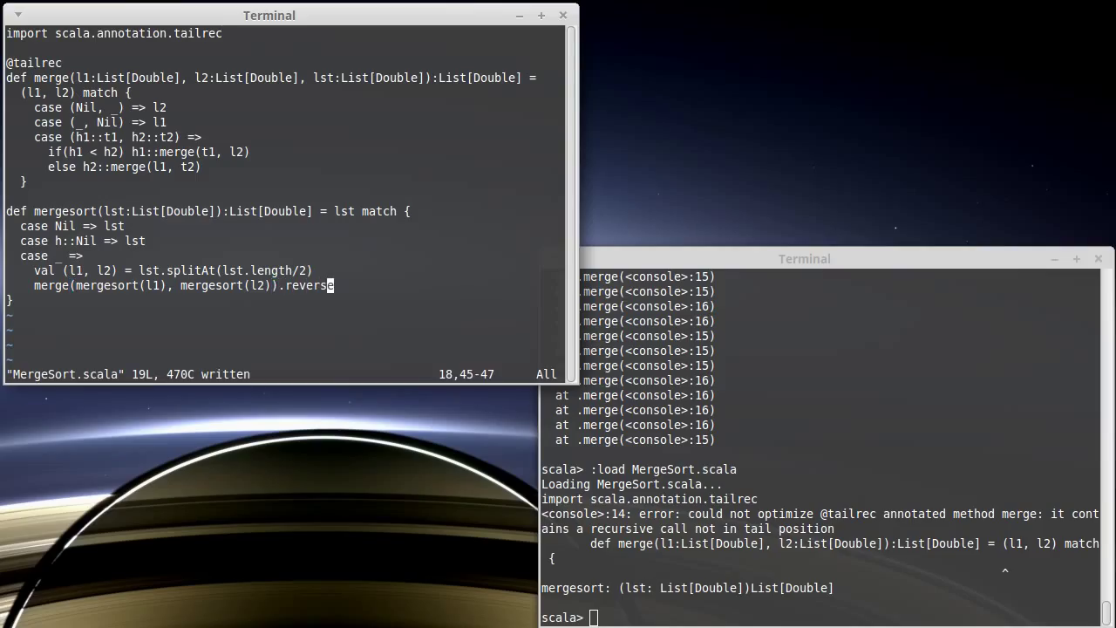
key(x)
key(x)
key(x)
key(x)
key(x)
key(x)
key(x)
key(x)
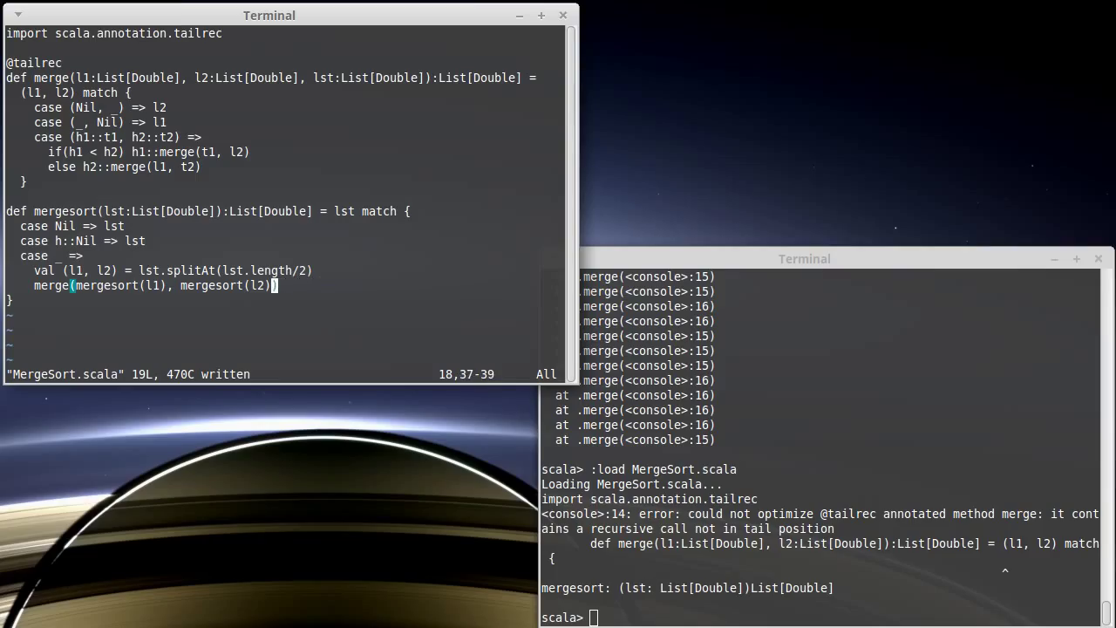
text(:w)
Save MergeSort.scala and move up to merge's Nil base cases.
key(Return)
key(k)
key(k)
key(k)
key(k)
key(k)
key(k)
key(j)
key(k)
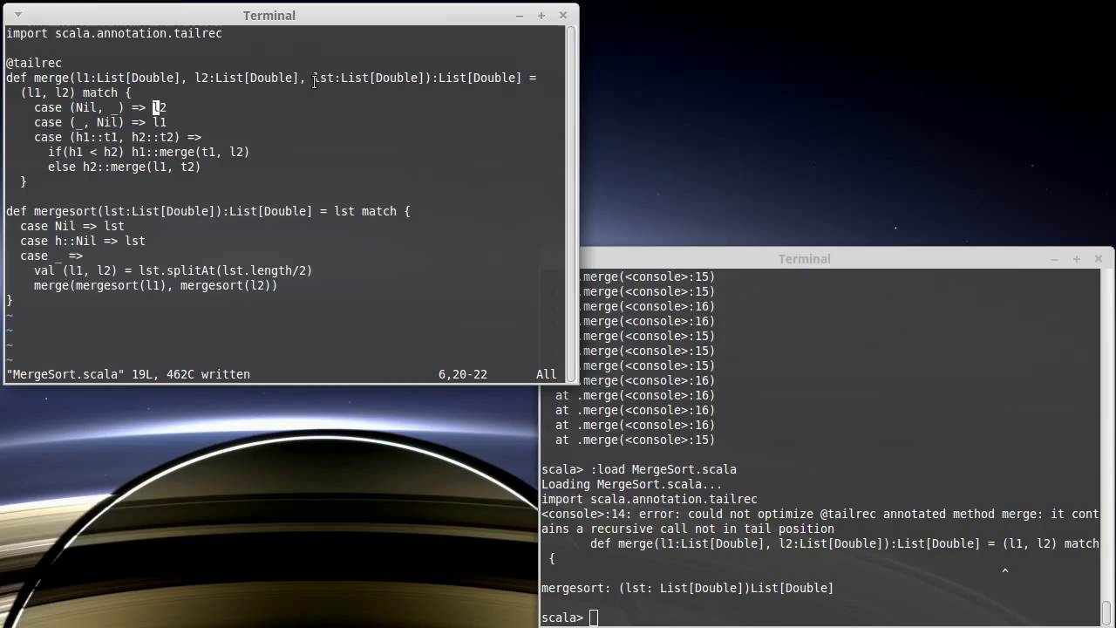
Make merge's first Nil case return lst.reverse ::: l2 and save the file.
drag(314, 79, 422, 84)
click(431, 148)
key(l)
key(a)
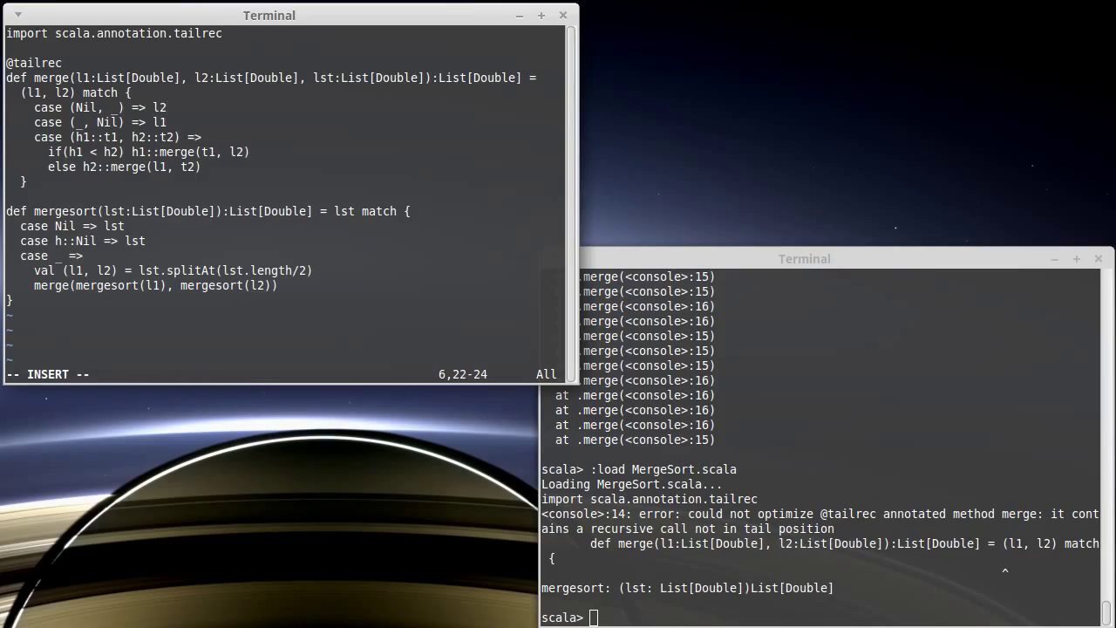
key(Left)
key(Left)
text(::)
key(Left)
key(Left)
key(Left)
text(lst.reverse)
key(Escape)
text(:w)
key(Return)
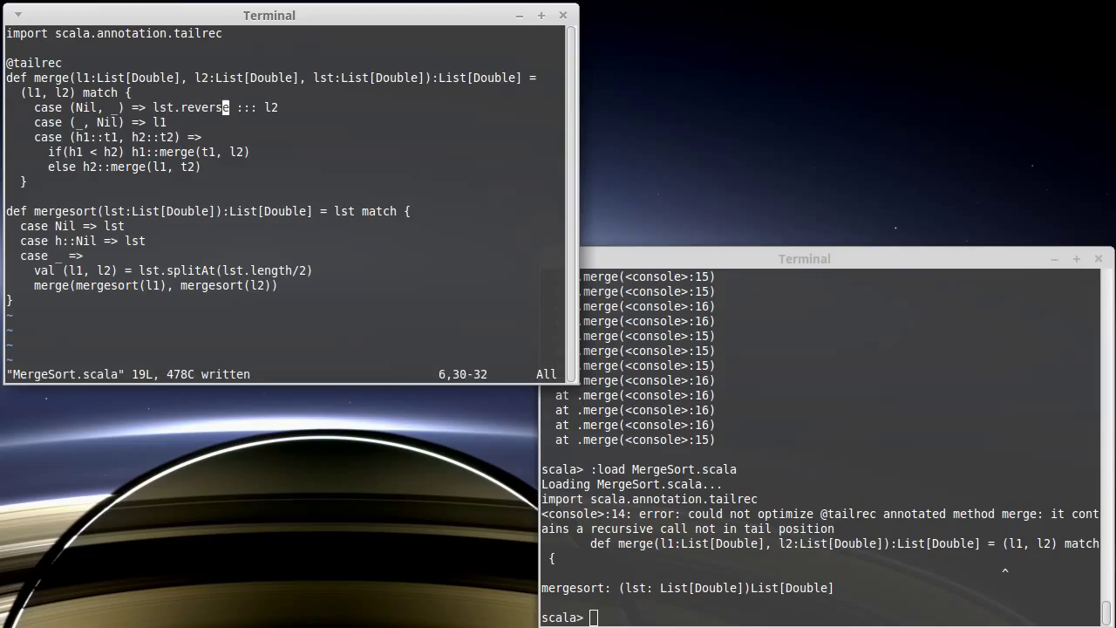
key(h)
key(h)
key(h)
key(h)
key(h)
key(h)
key(h)
key(h)
key(l)
key(l)
key(l)
key(l)
key(l)
key(l)
key(l)
key(l)
key(h)
key(h)
key(l)
key(l)
Make the second Nil case return lst.reverse ::: l1, fix the missing colon, and save.
key(j)
key(l)
text(hilst.)
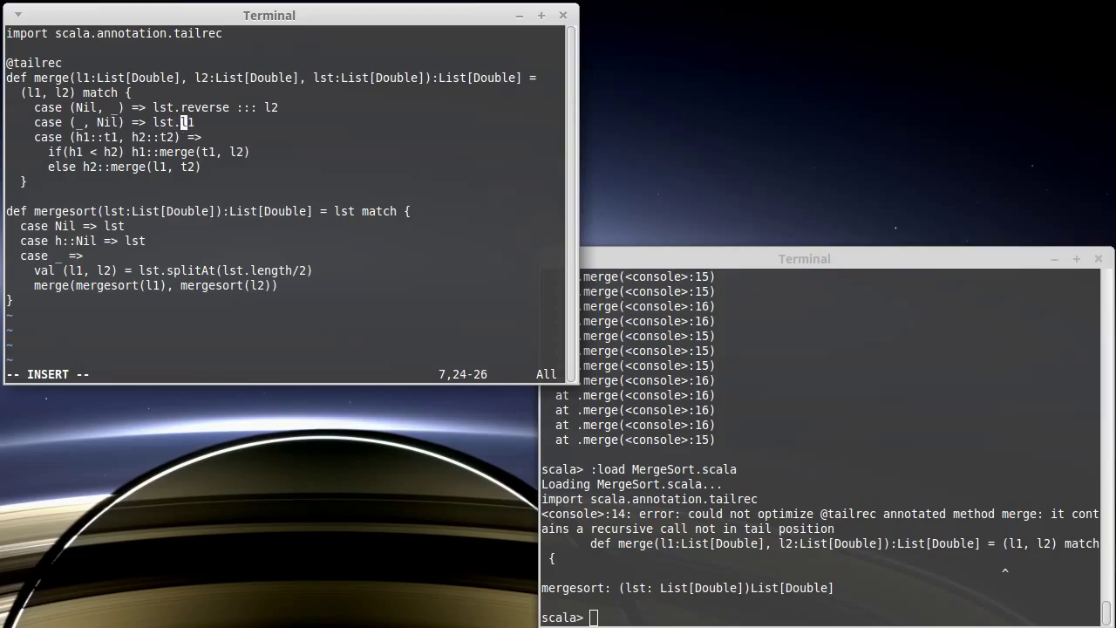
text(reverse ::)
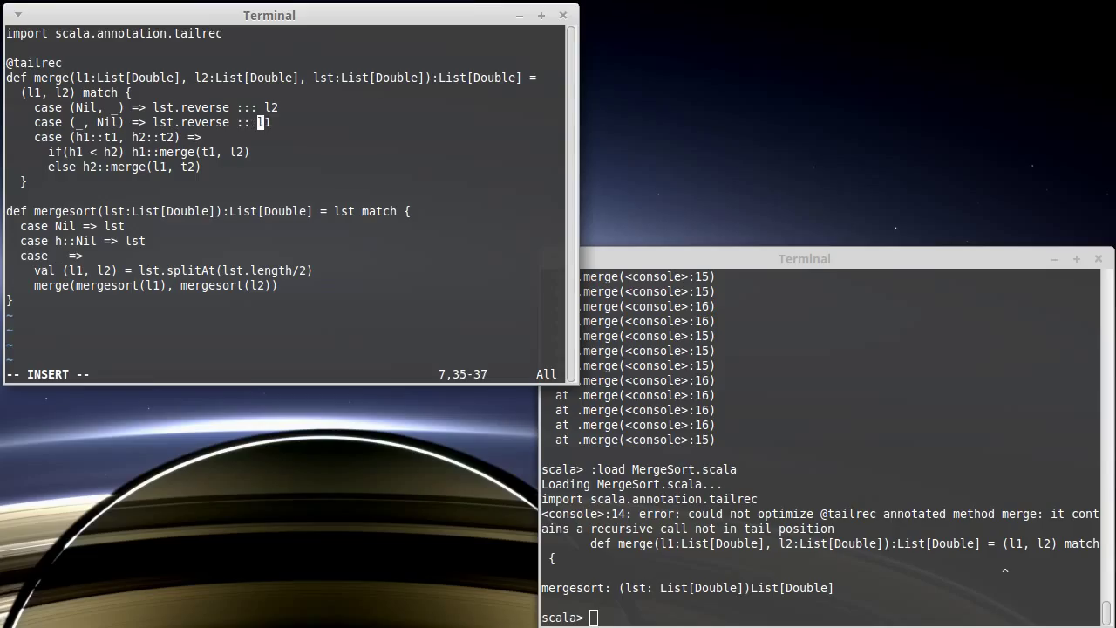
key(Escape)
text(:w)
key(Return)
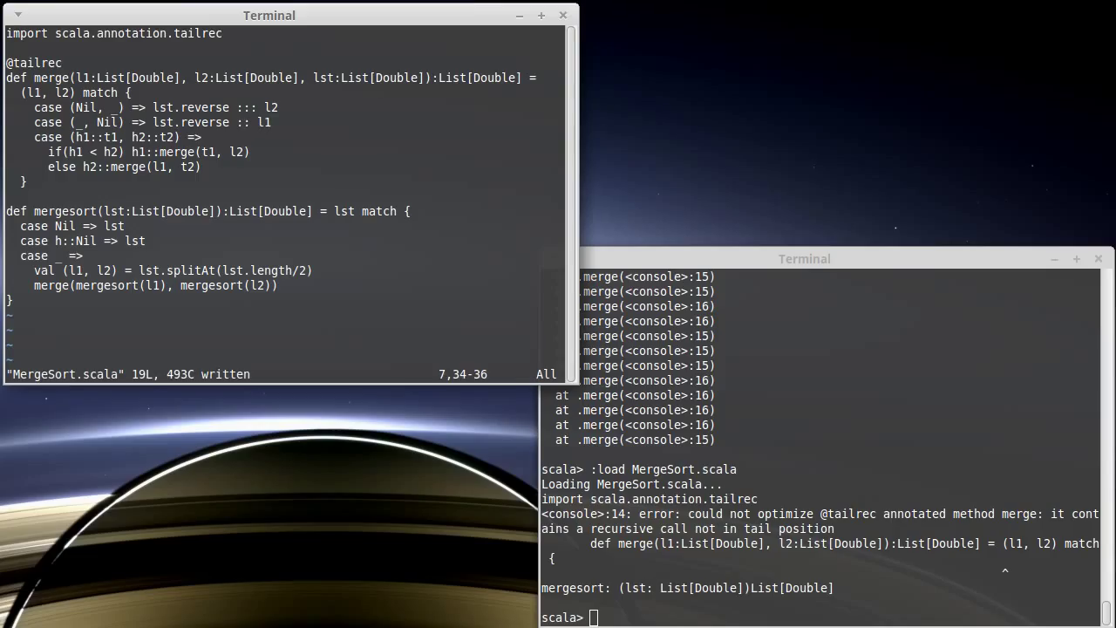
text(i:)
key(Escape)
text(:w)
key(Return)
key(j)
key(j)
key(j)
Remove the h1:: and h2:: prefixes from merge's two recursive calls.
key(k)
key(b)
key(b)
key(b)
key(b)
key(x)
key(x)
key(x)
key(x)
key(j)
key(h)
key(h)
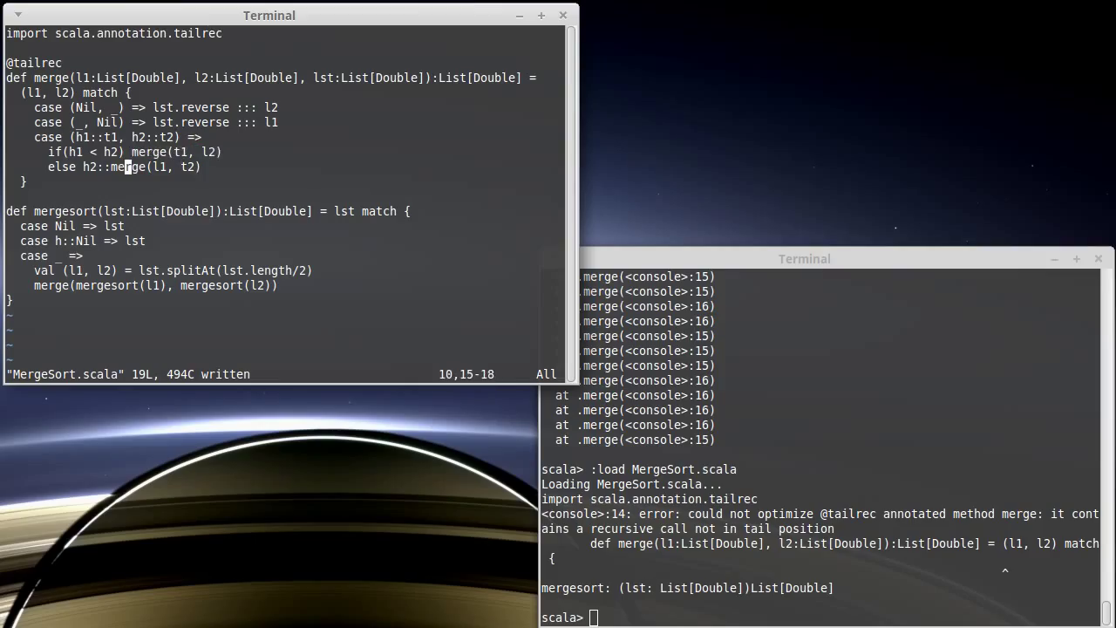
key(b)
key(b)
key(b)
key(x)
key(x)
key(x)
key(x)
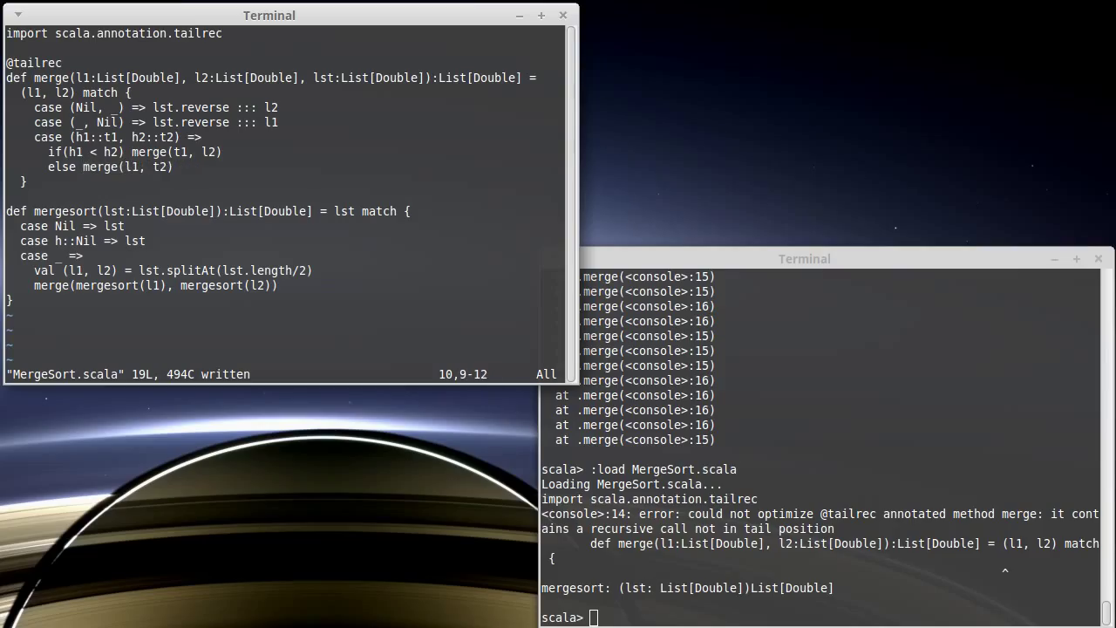
Pass h1::lst and h2::lst as accumulators in the if and else recursive merge calls, then save.
key(k)
key(e)
key(e)
key(e)
text(i, )
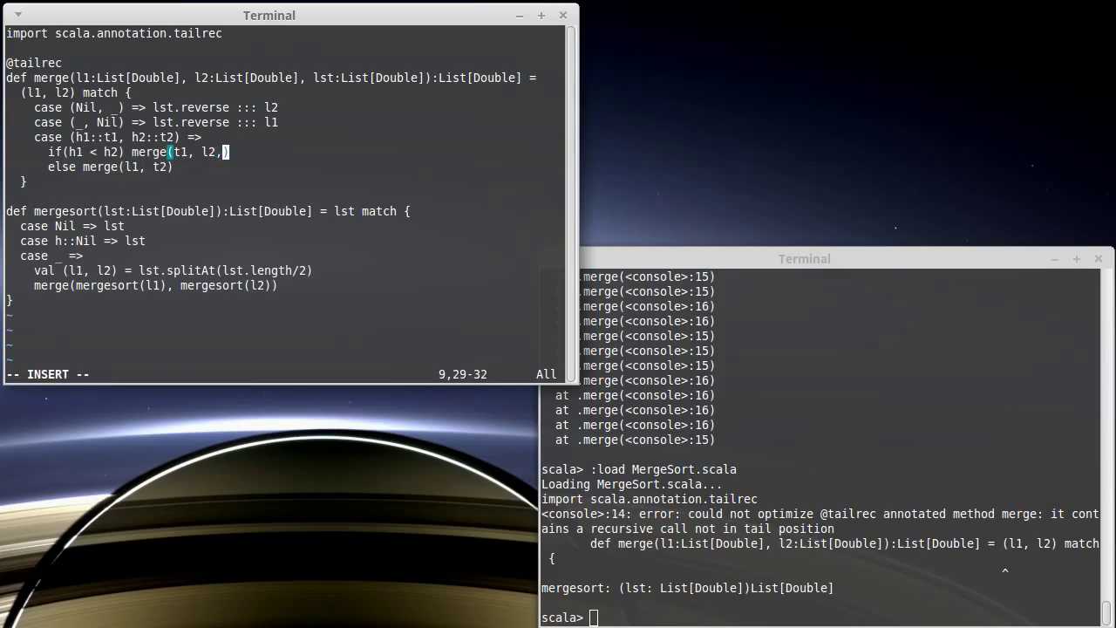
text(h1)
text(::)
text(lst)
key(Escape)
key(j)
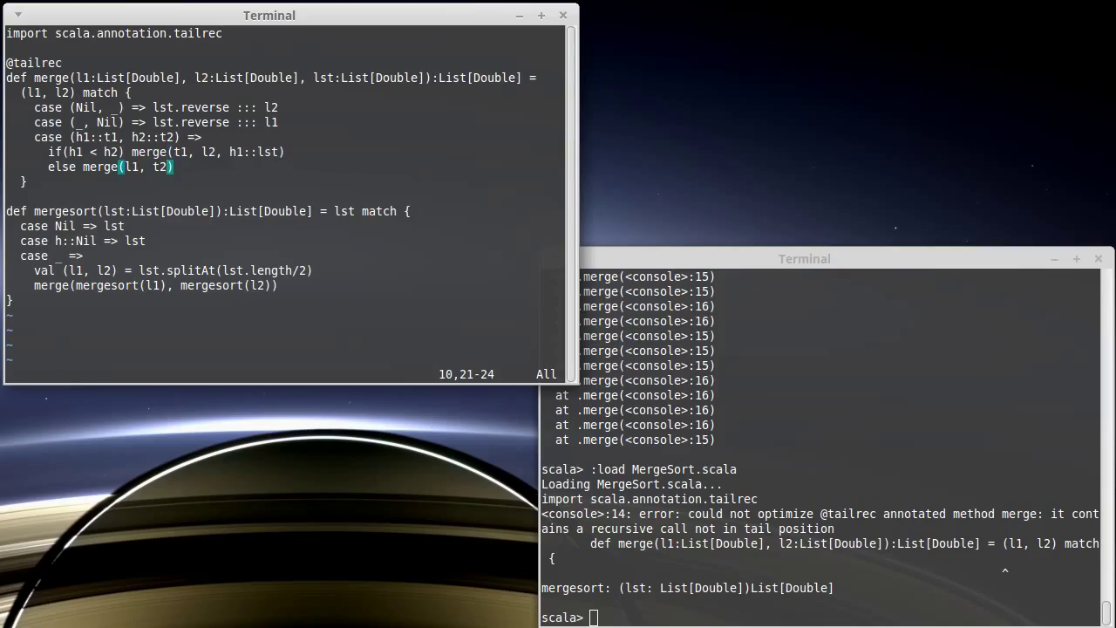
key(j)
key(k)
key(dollar)
text(i, h2)
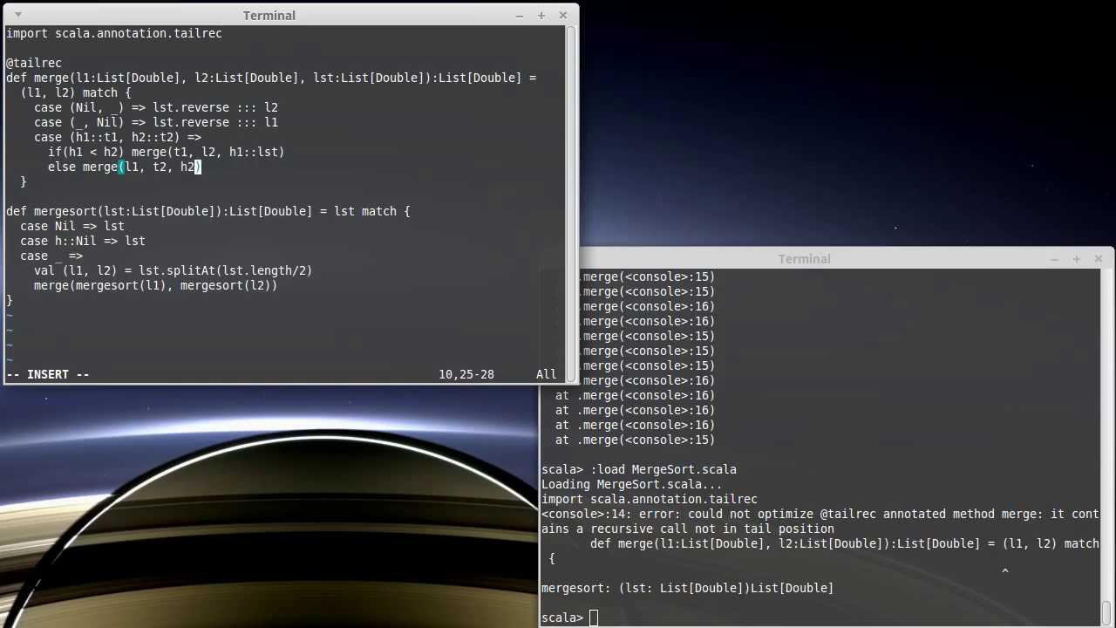
text(::lst)
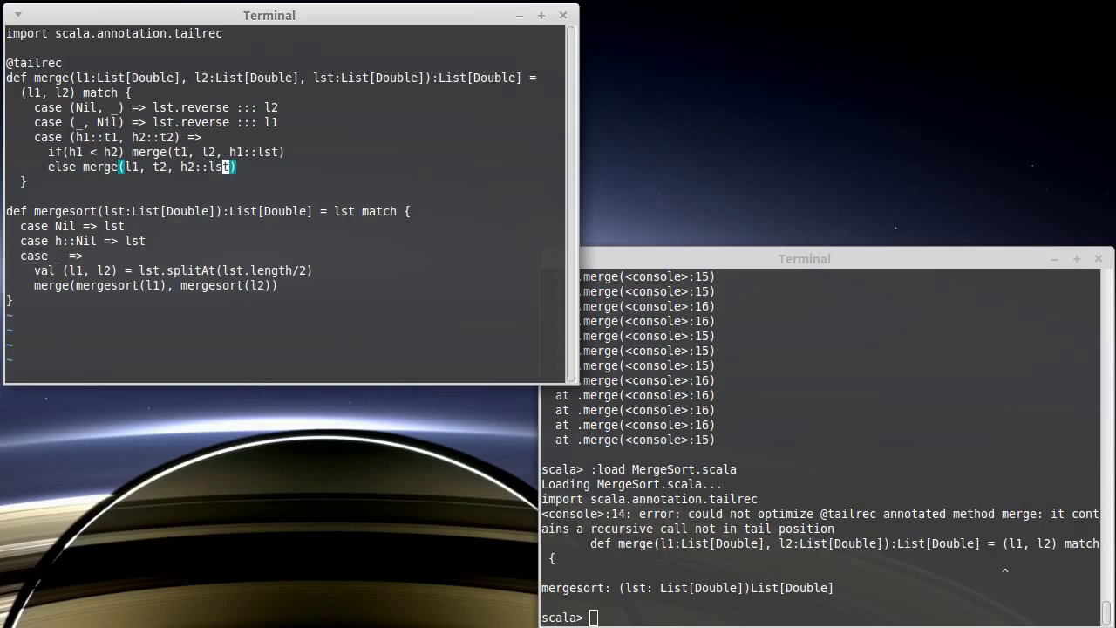
key(Escape)
text(:w)
key(Return)
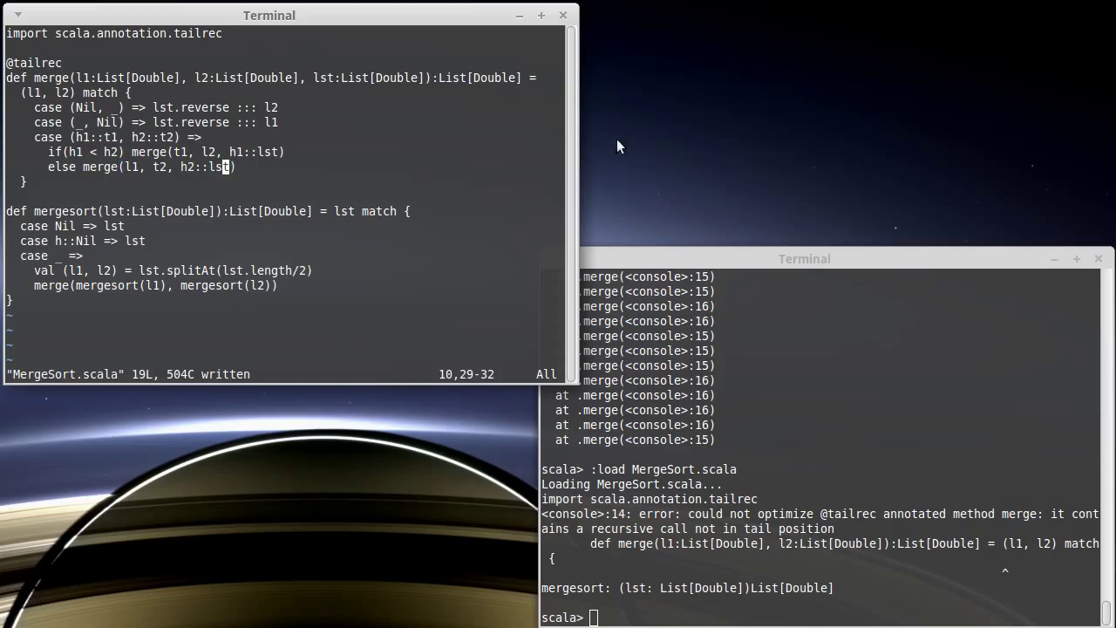
triple_click(876, 416)
Reload MergeSort.scala in the REPL, see the missing-argument error, and return to mergesort's merge call in vim.
key(Up)
key(Return)
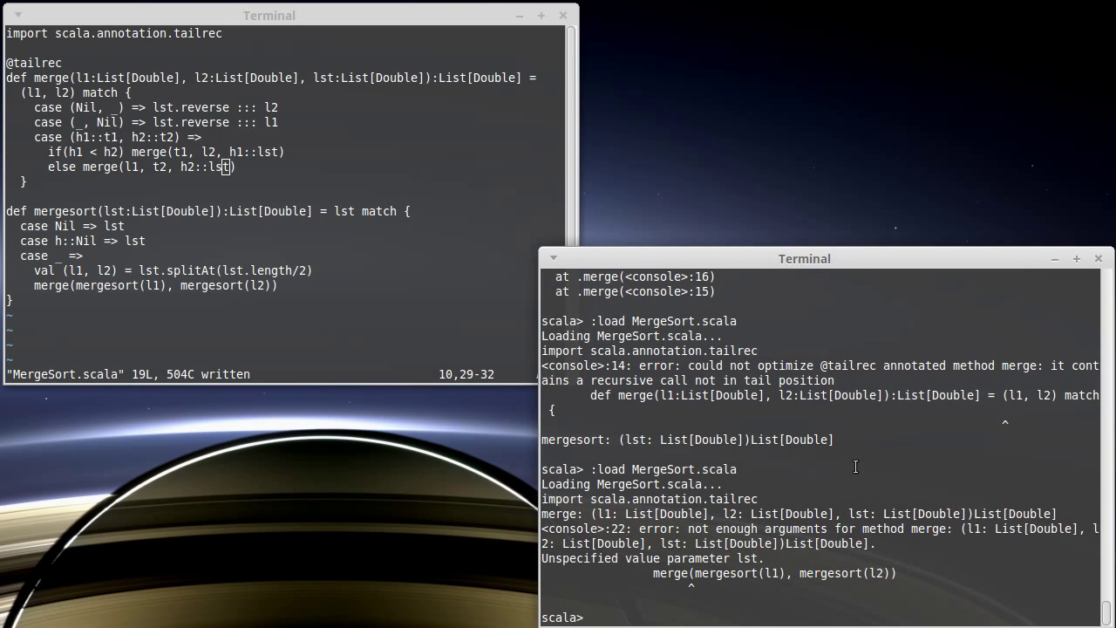
click(193, 235)
key(j)
key(j)
key(j)
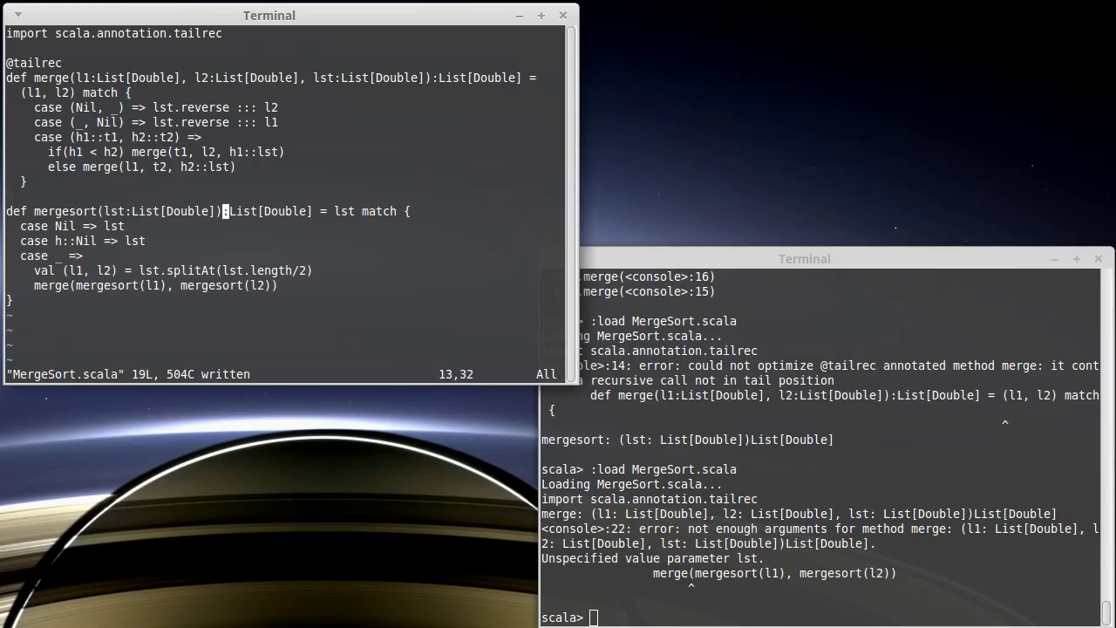
key(j)
key(j)
key(j)
key(j)
key(j)
text(i, Nil)
Add Nil as the accumulator in mergesort's merge call, save, and reload MergeSort.scala cleanly in the REPL.
key(Escape)
text(:)
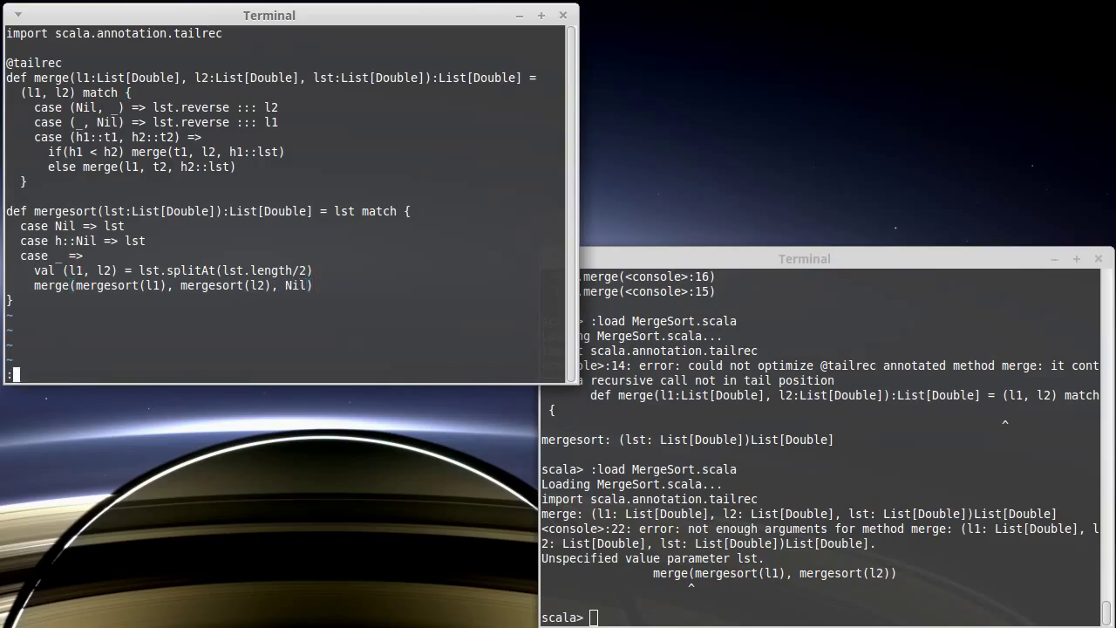
text(w)
key(Return)
key(alt+Tab)
text(:load MergeSort.scala)
key(Return)
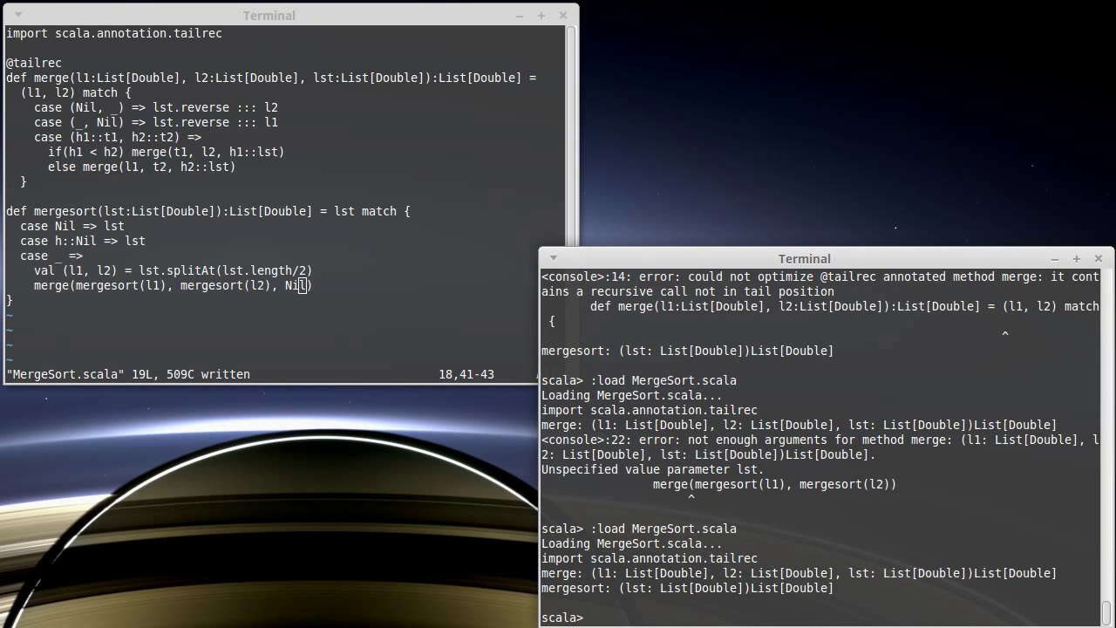
key(Up)
key(Up)
Run mergesort on List.fill(20000)(math.random), then on 200000 random doubles, with no stack overflow.
key(Return)
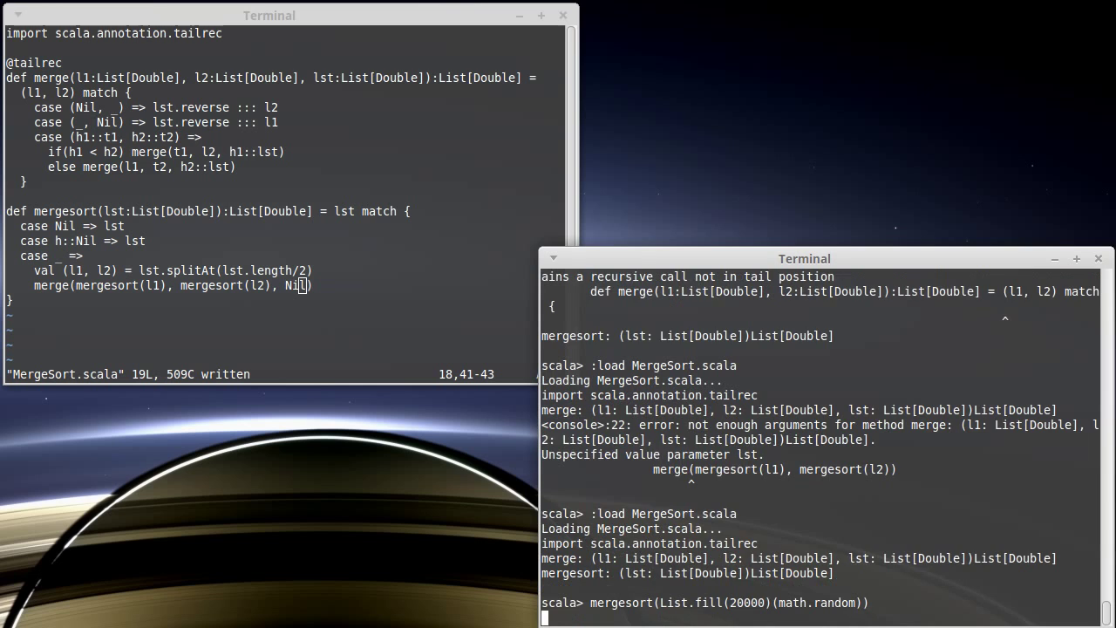
key(Up)
key(Left)
key(Left)
key(alt+b)
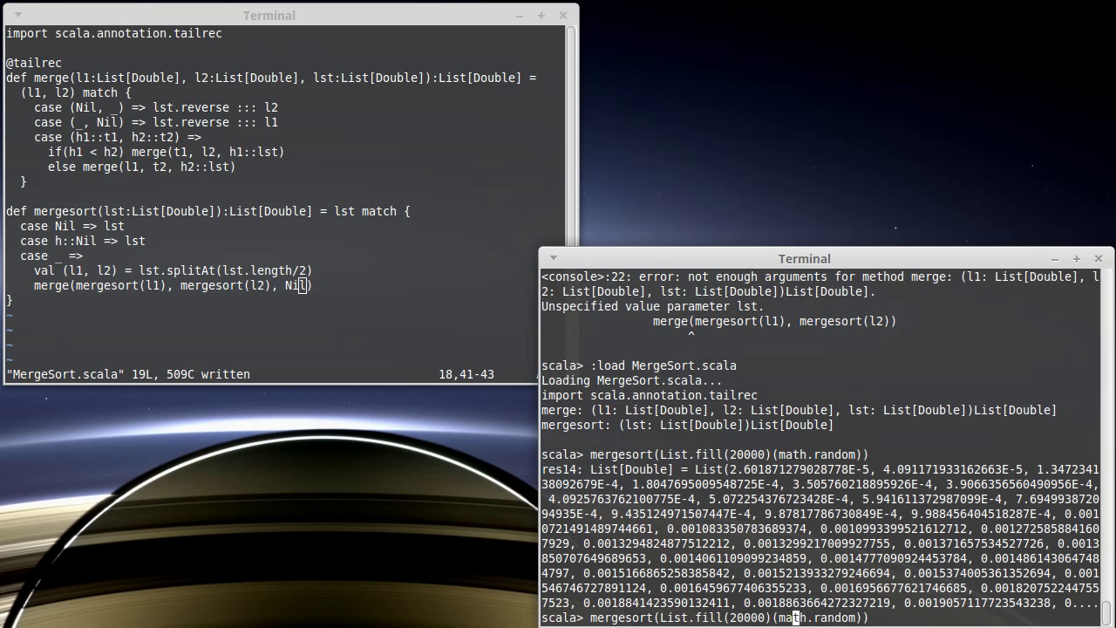
key(alt+b)
text(0)
key(Return)
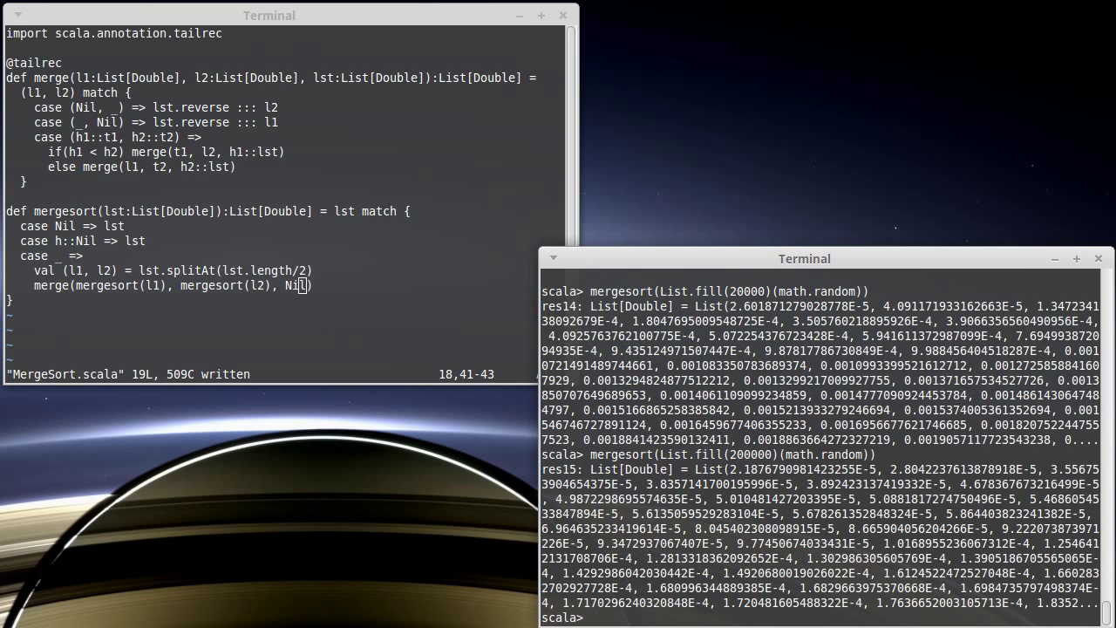
click(549, 366)
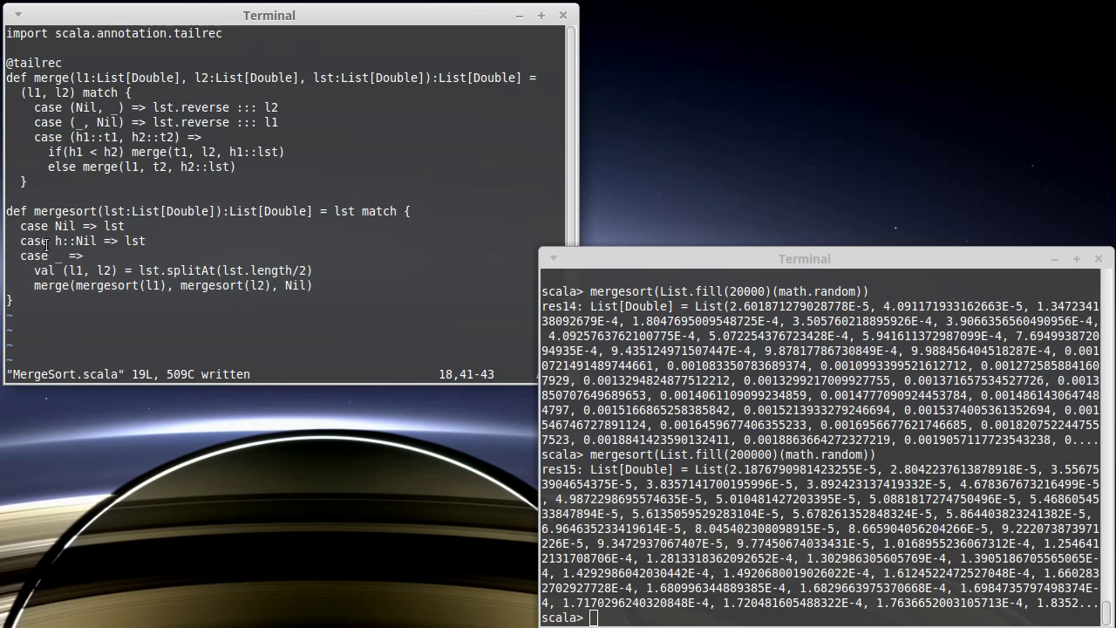
drag(49, 243, 167, 240)
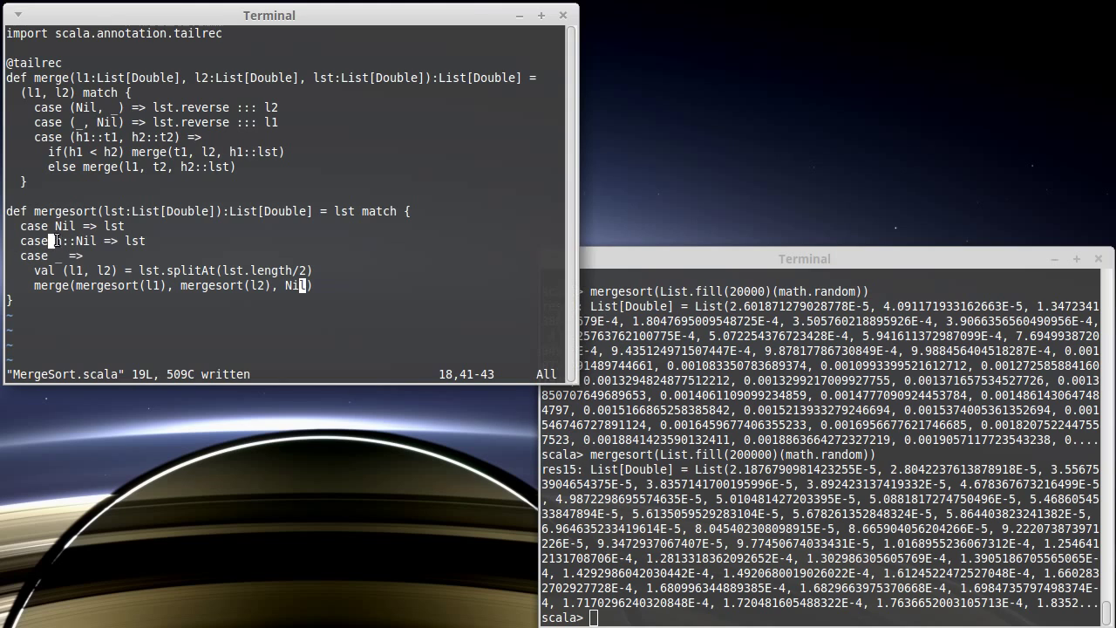
click(167, 241)
drag(153, 270, 266, 270)
drag(34, 285, 310, 285)
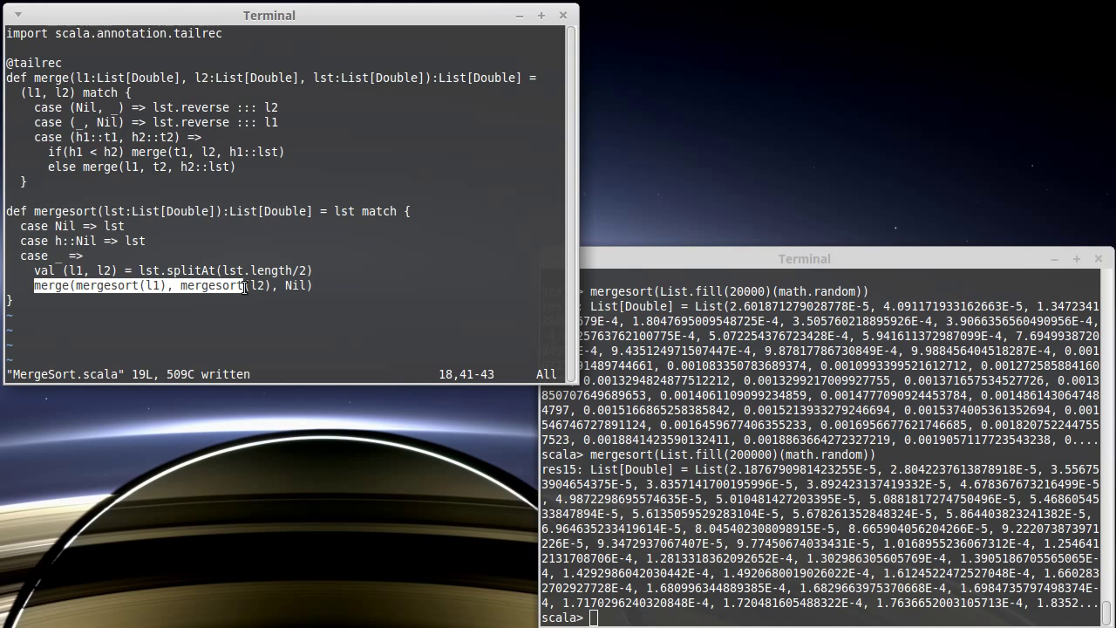
click(318, 285)
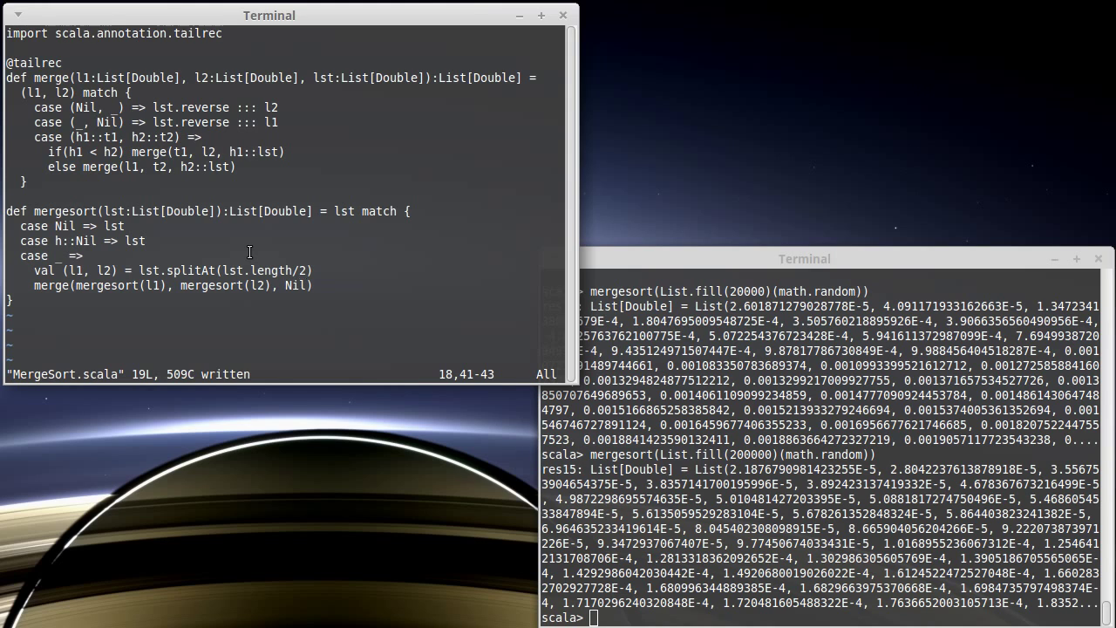
Insert the comment '// O(n log n)' on a new line above mergesort and save MergeSort.scala.
key(k)
key(k)
key(k)
key(k)
key(k)
key(i)
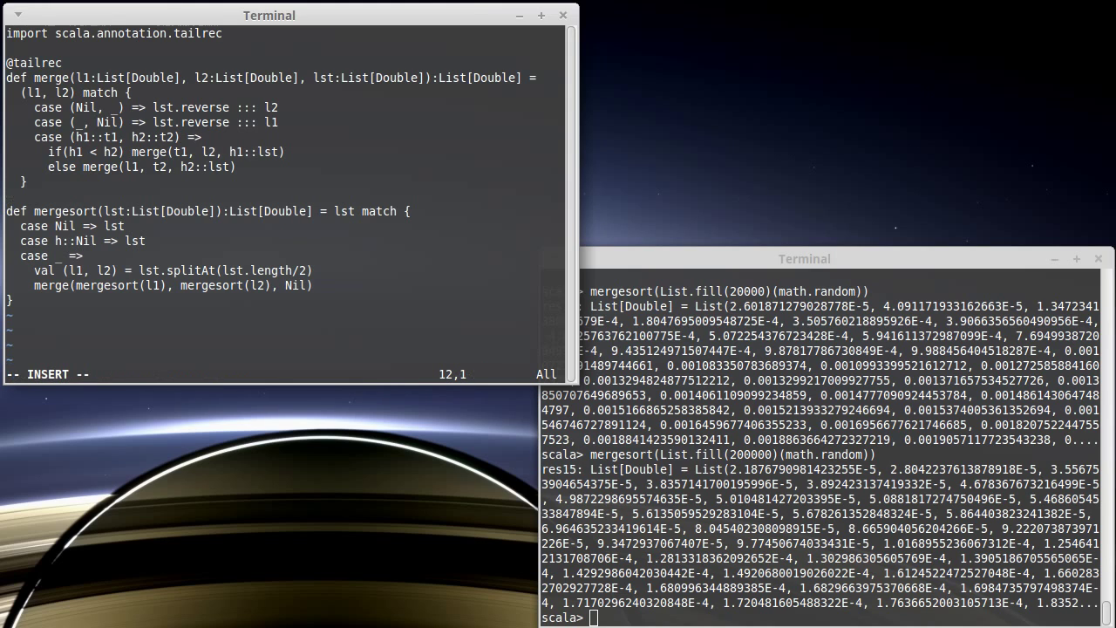
key(Return)
text(// O()
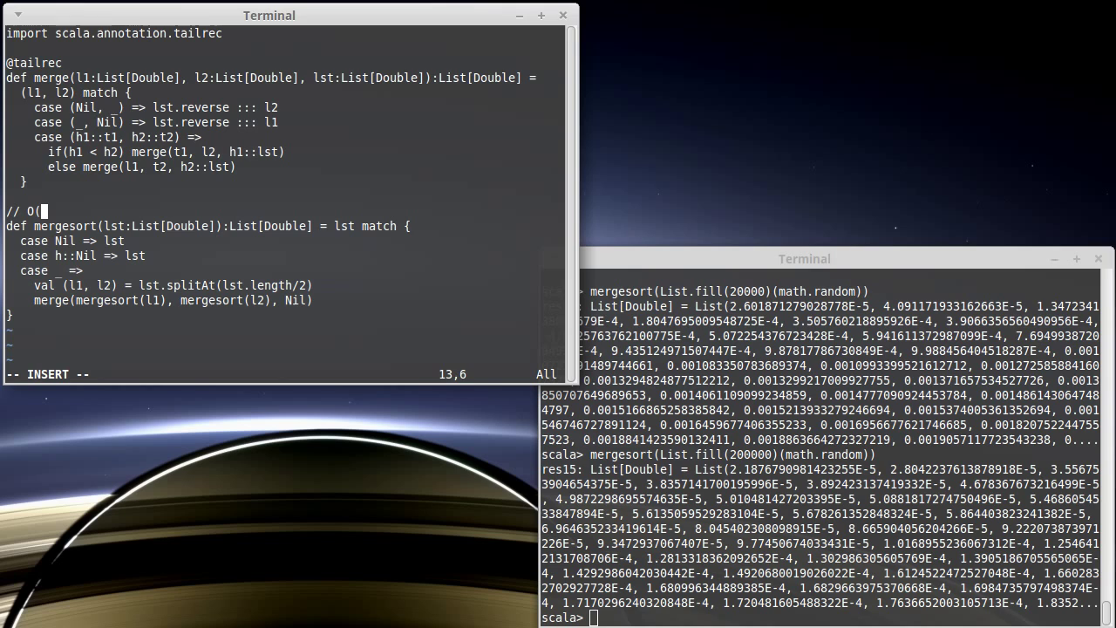
text(n log n))
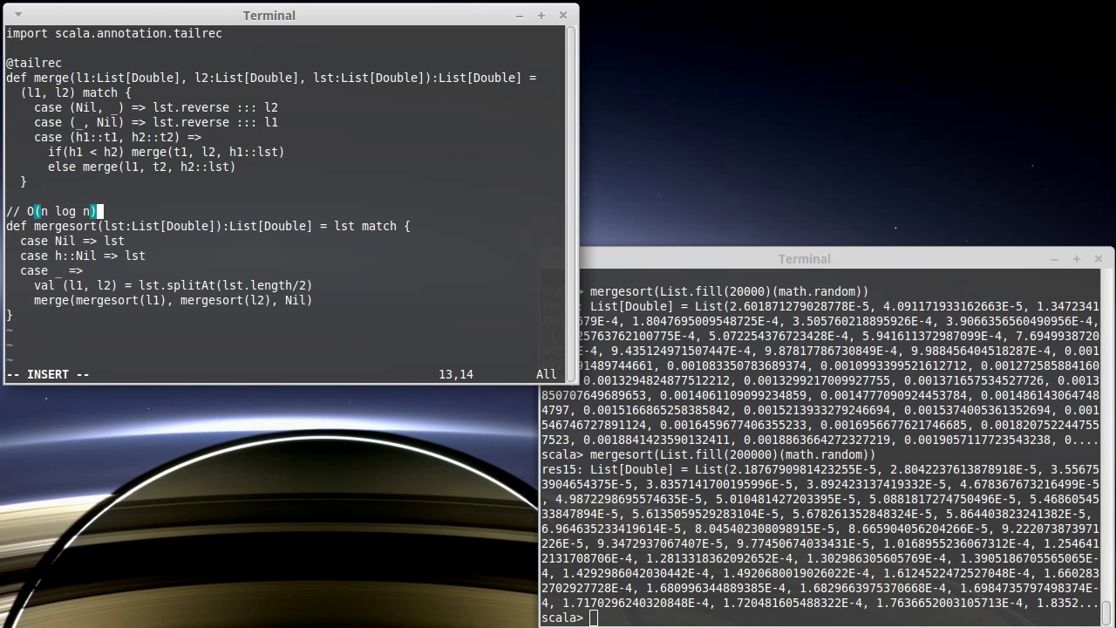
key(Escape)
text(:w)
key(Return)
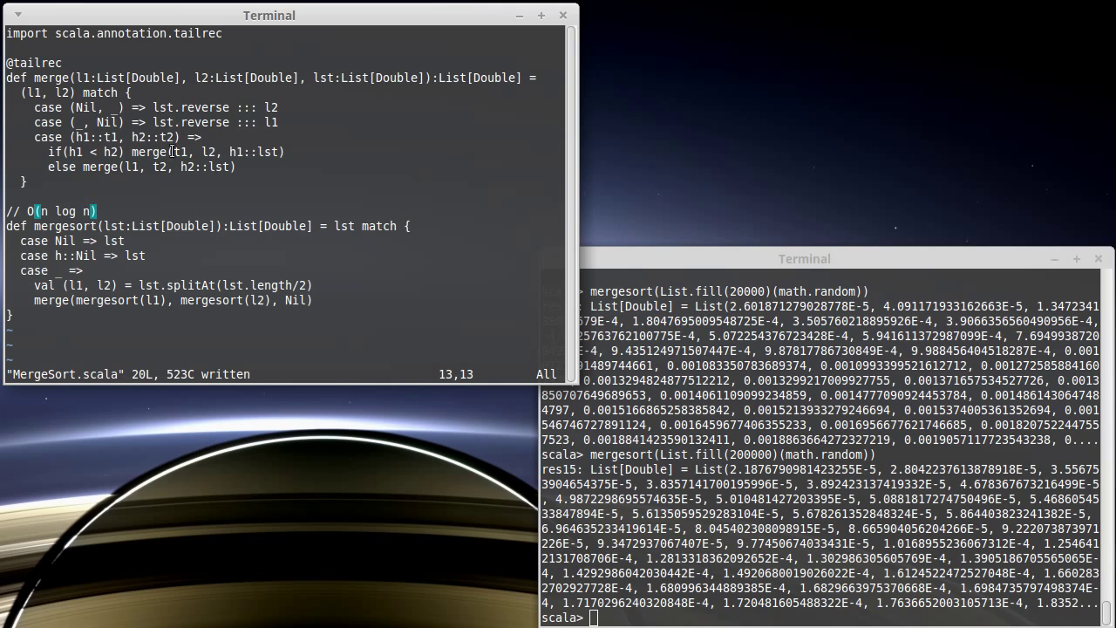
double_click(92, 151)
drag(27, 210, 91, 210)
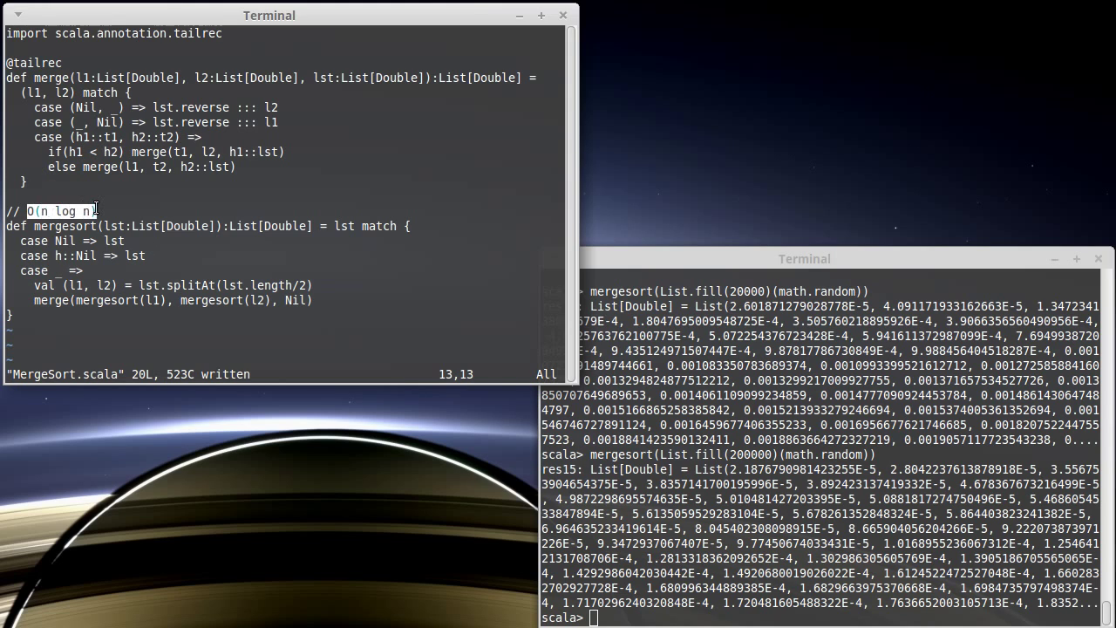
click(91, 210)
click(673, 498)
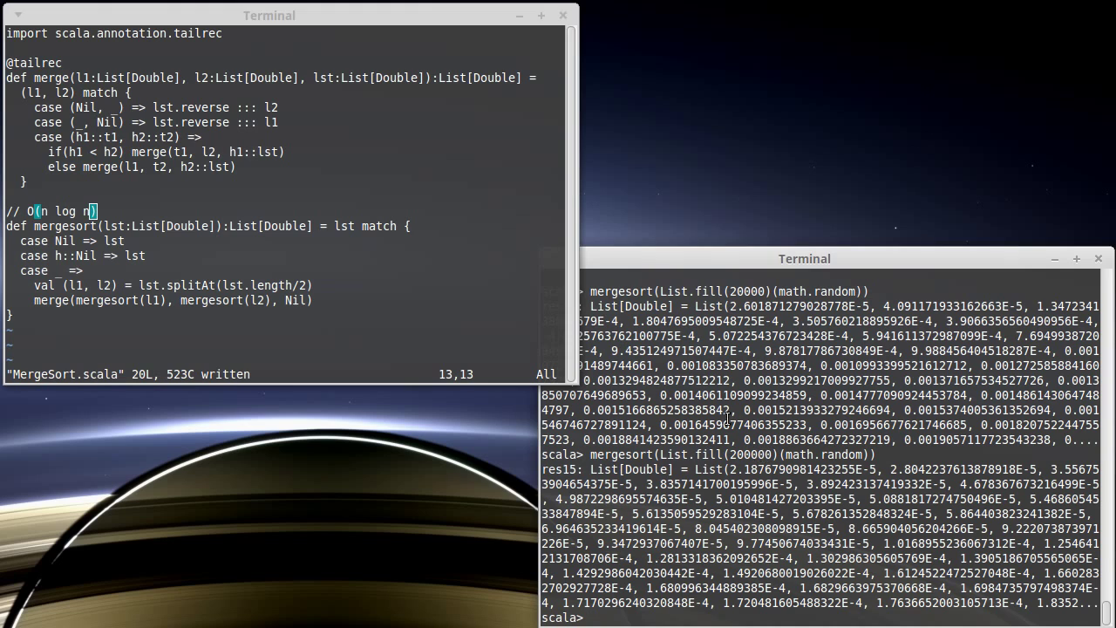
click(333, 223)
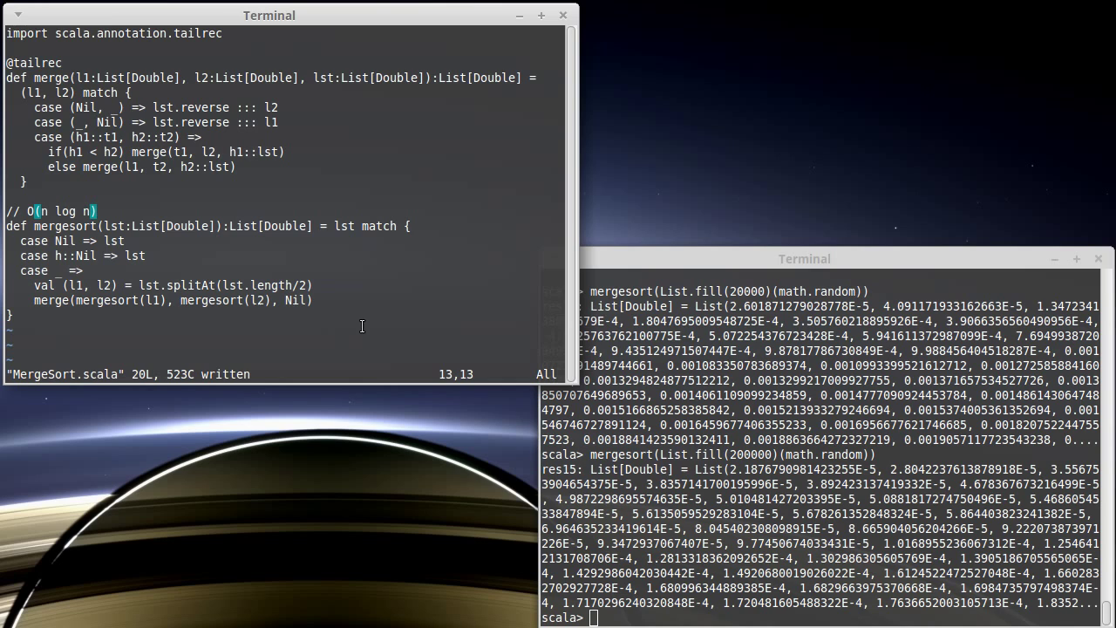
click(785, 444)
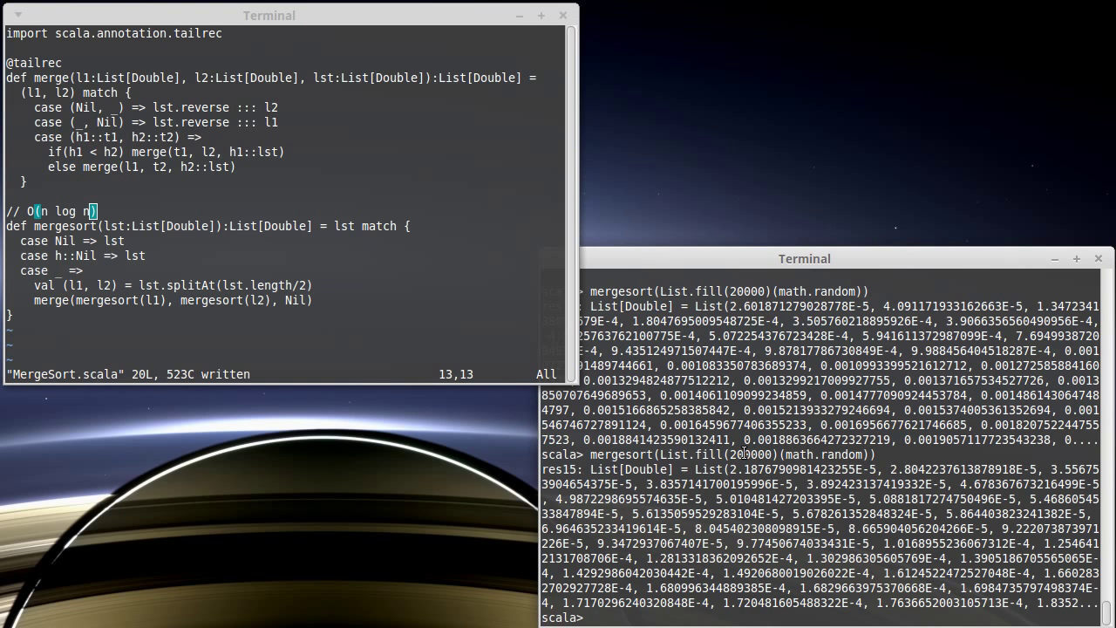